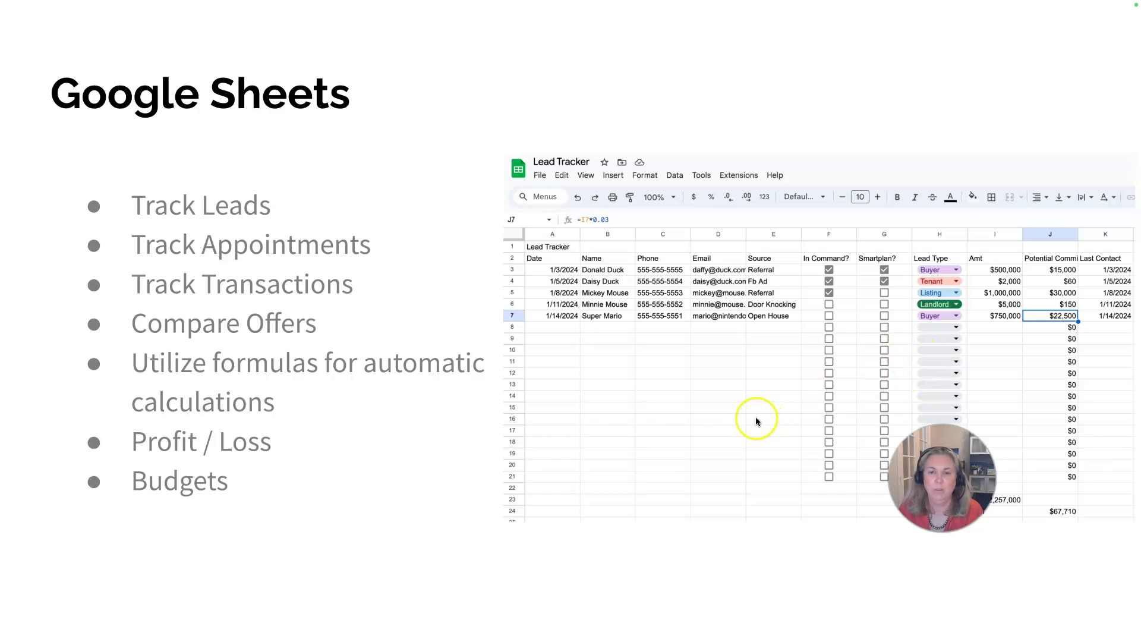
# - Exit the slideshow and bring up the Google apps menu on Chrome's new tab page
pyautogui.press('super+Tab')
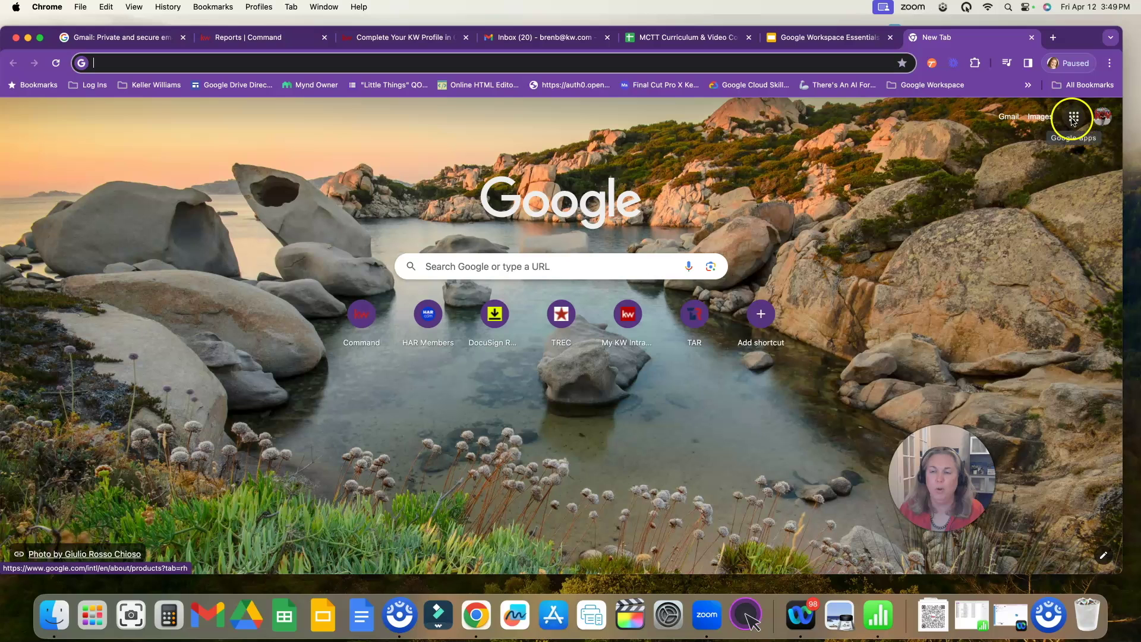
pyautogui.click(1074, 118)
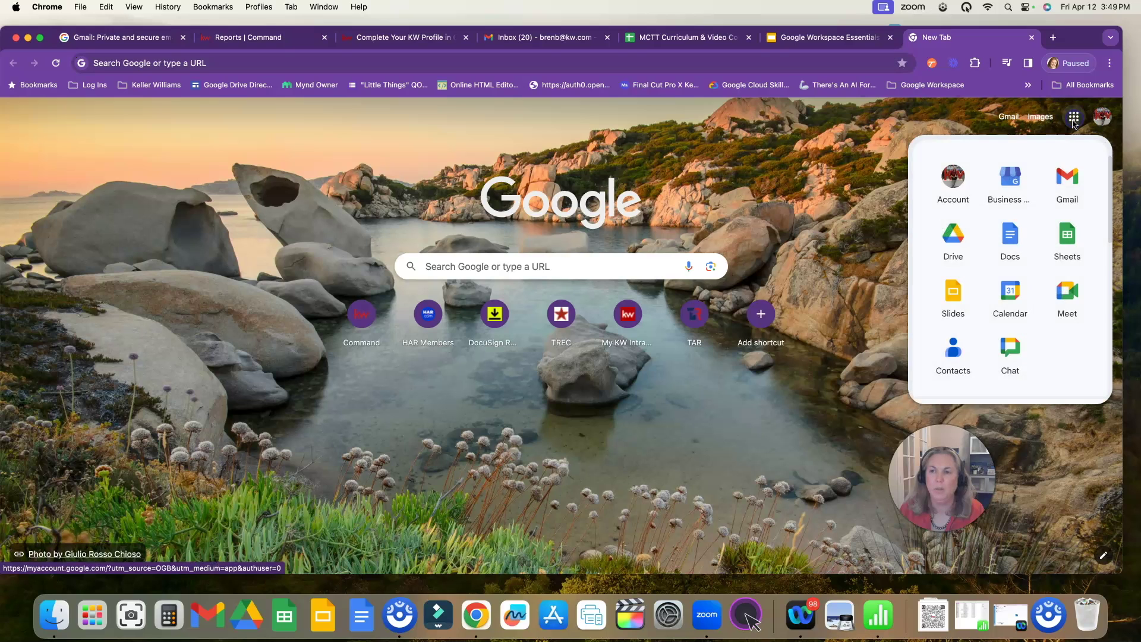
# - Go to Google Sheets and open the Lead Tracker spreadsheet
pyautogui.click(1070, 244)
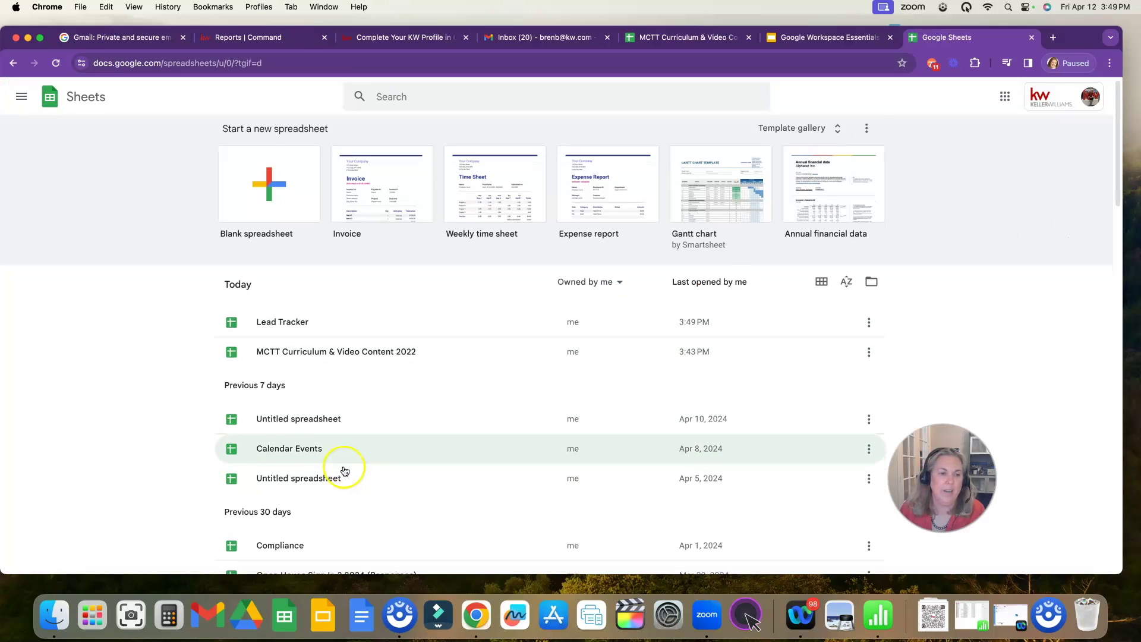
pyautogui.scroll(-5, 342, 466)
pyautogui.scroll(5, 347, 468)
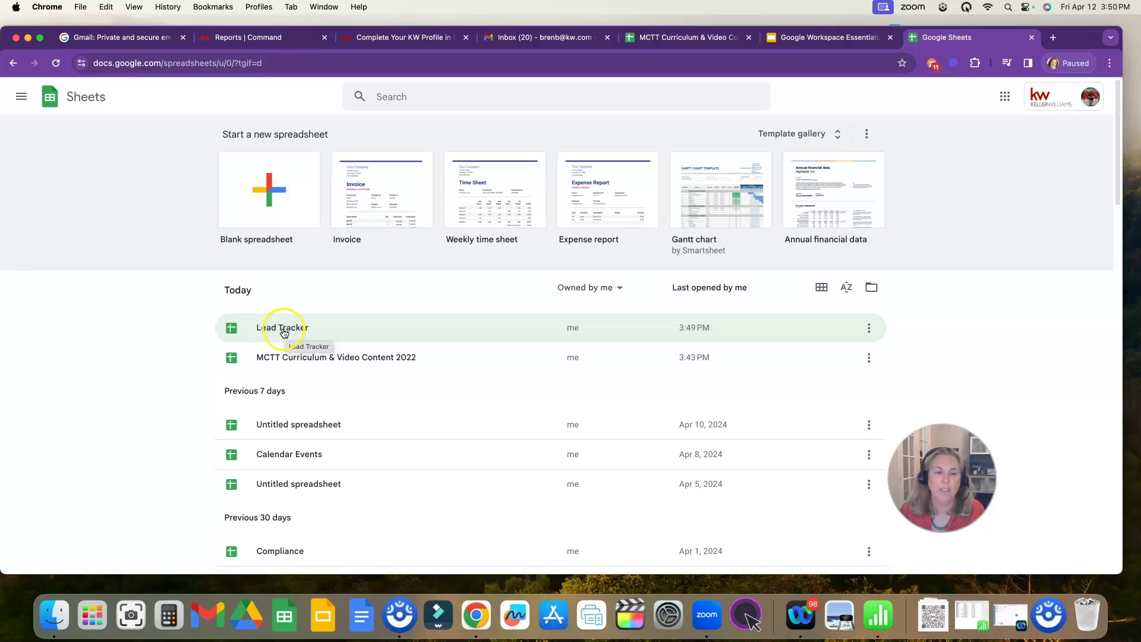
pyautogui.click(284, 330)
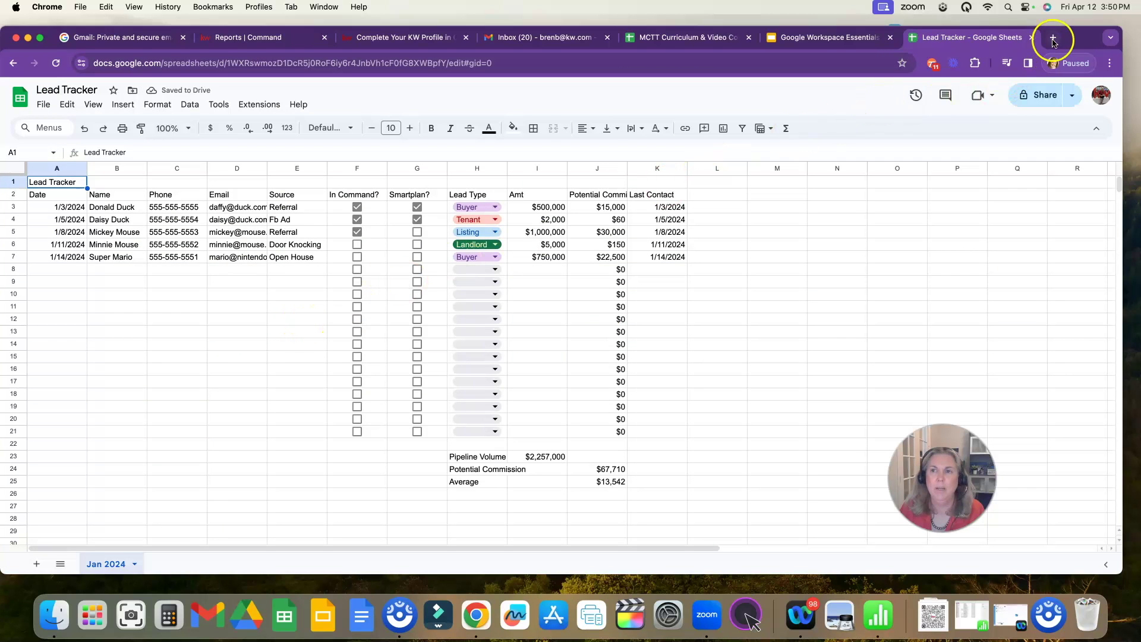
# - In a new browser tab, go to Google Sheets and create a blank spreadsheet
pyautogui.click(1054, 39)
pyautogui.click(1073, 116)
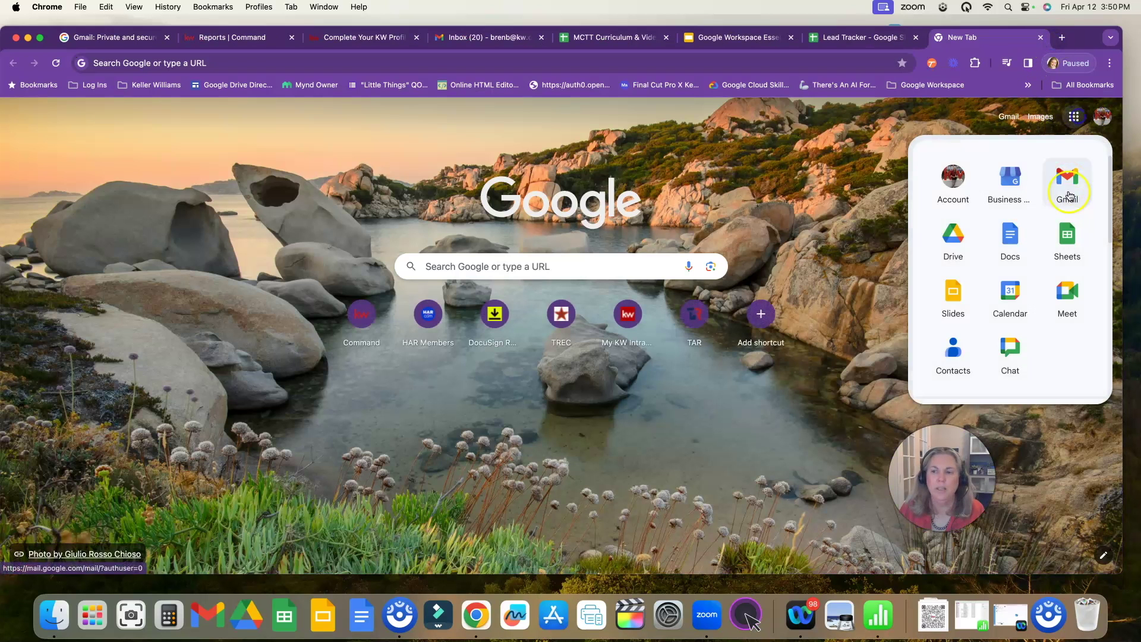
pyautogui.click(1072, 228)
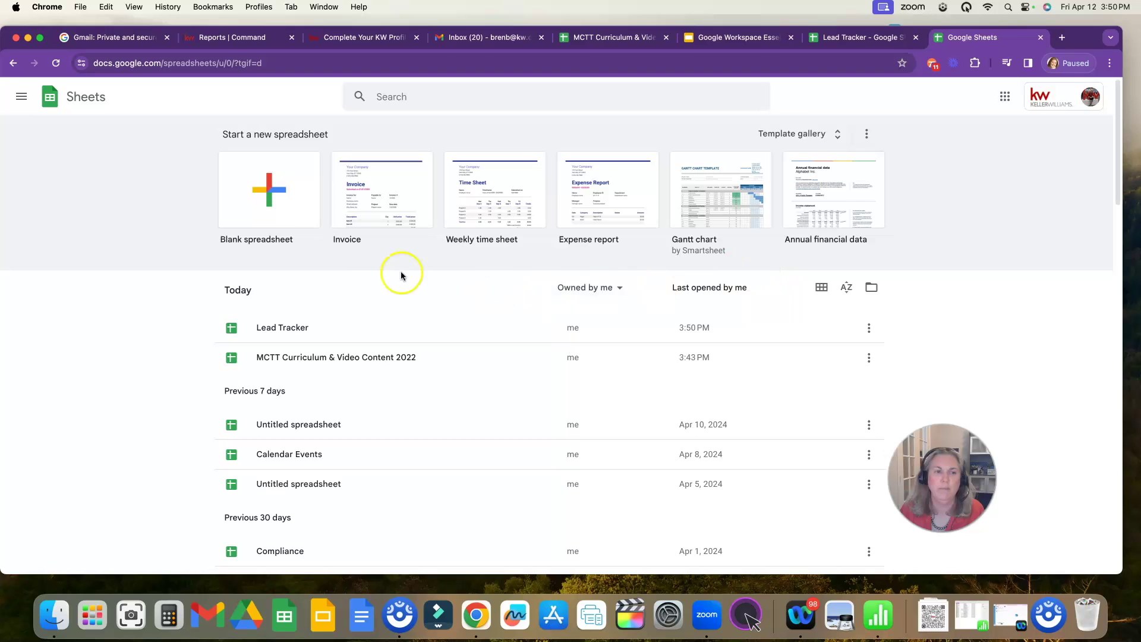
pyautogui.click(289, 210)
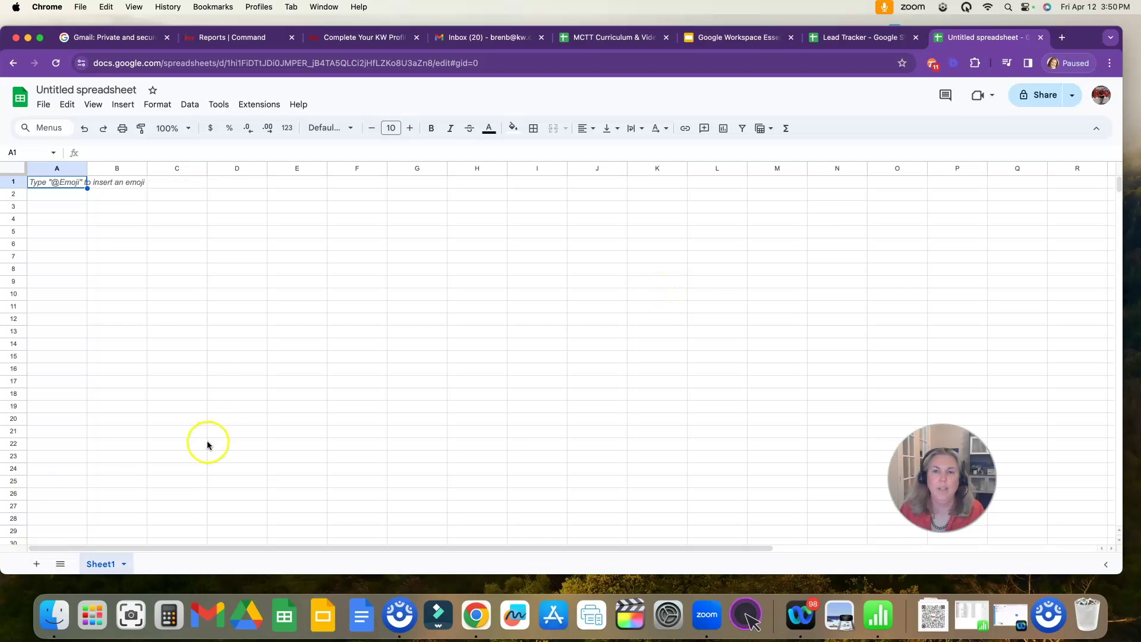
# - Rename the untitled spreadsheet to 'Open House Attendees'
pyautogui.click(83, 92)
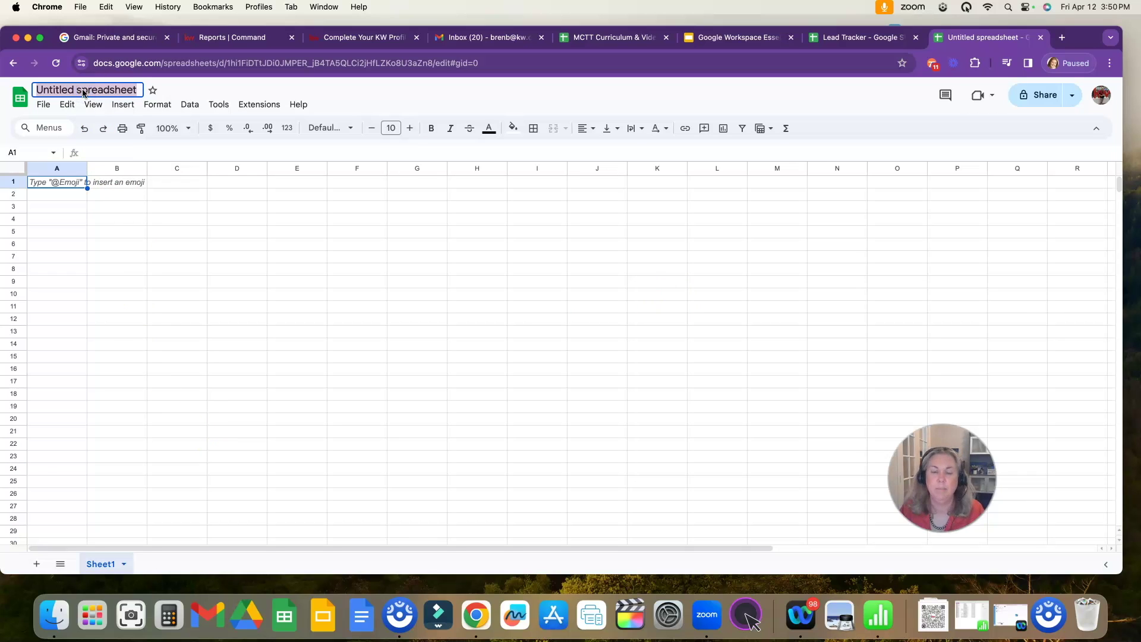
pyautogui.write('Lead')
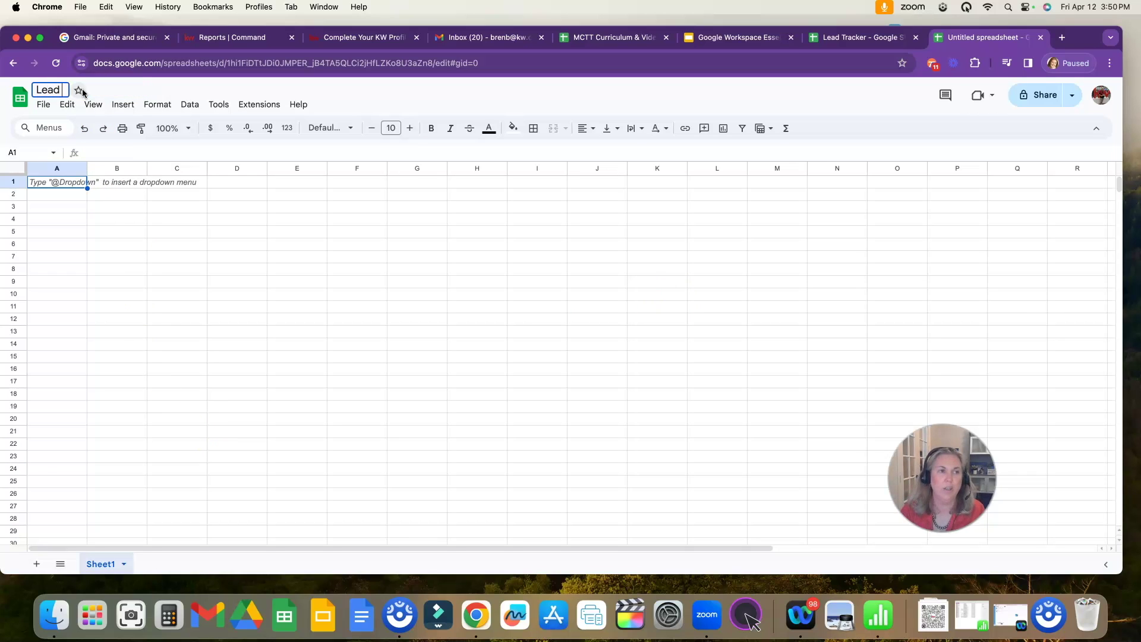
pyautogui.write(' Tracker')
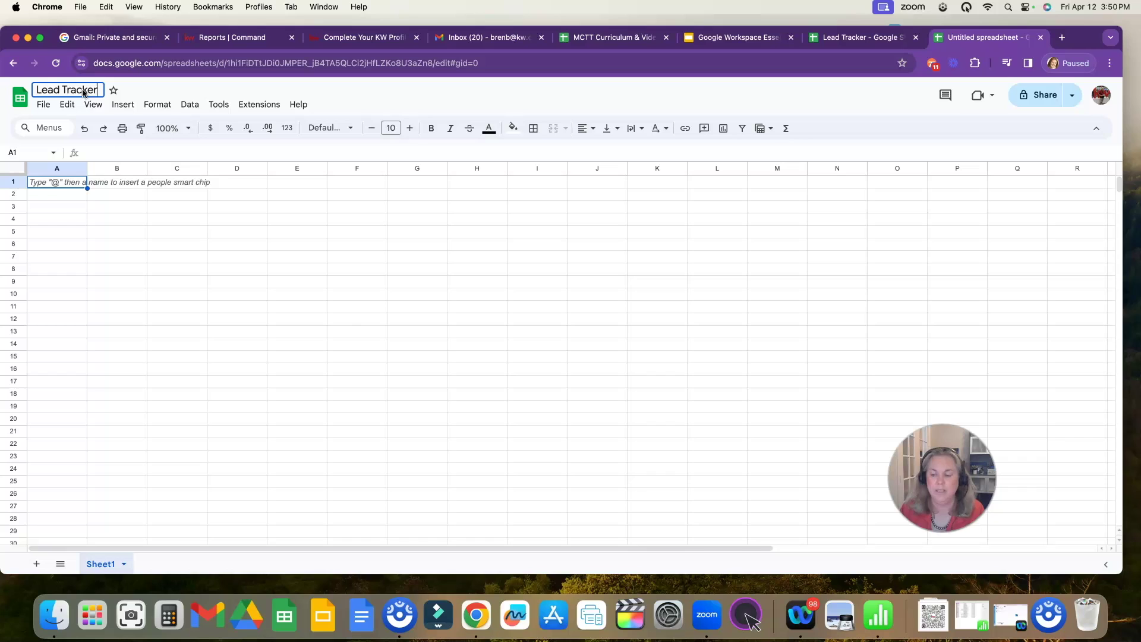
pyautogui.moveTo(83, 92); pyautogui.dragTo(34, 91)
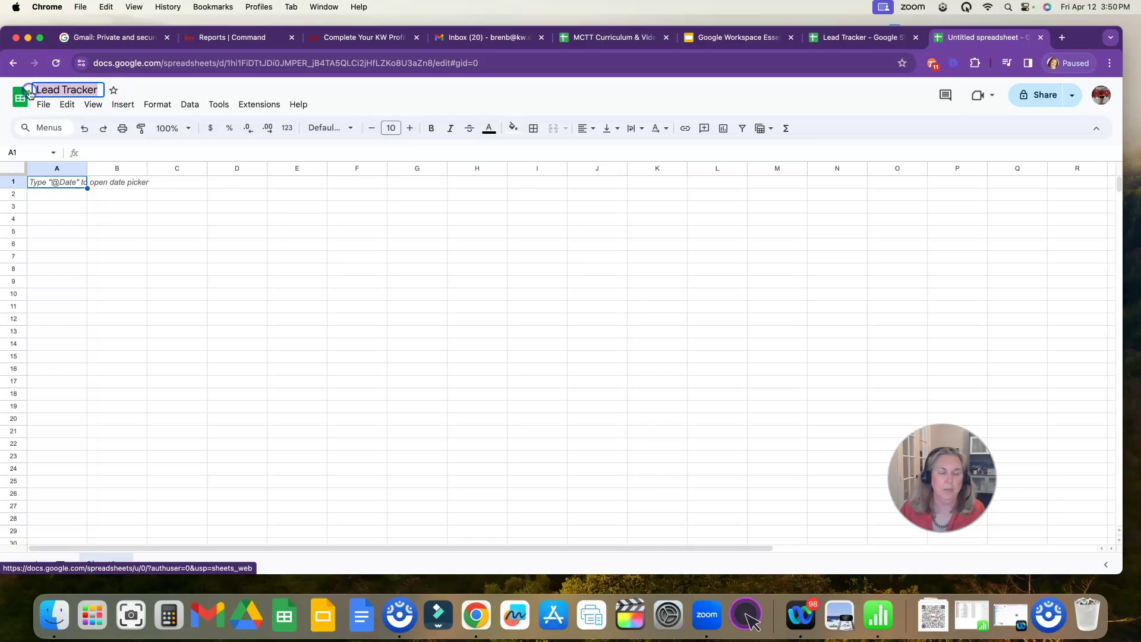
pyautogui.write('Open House At')
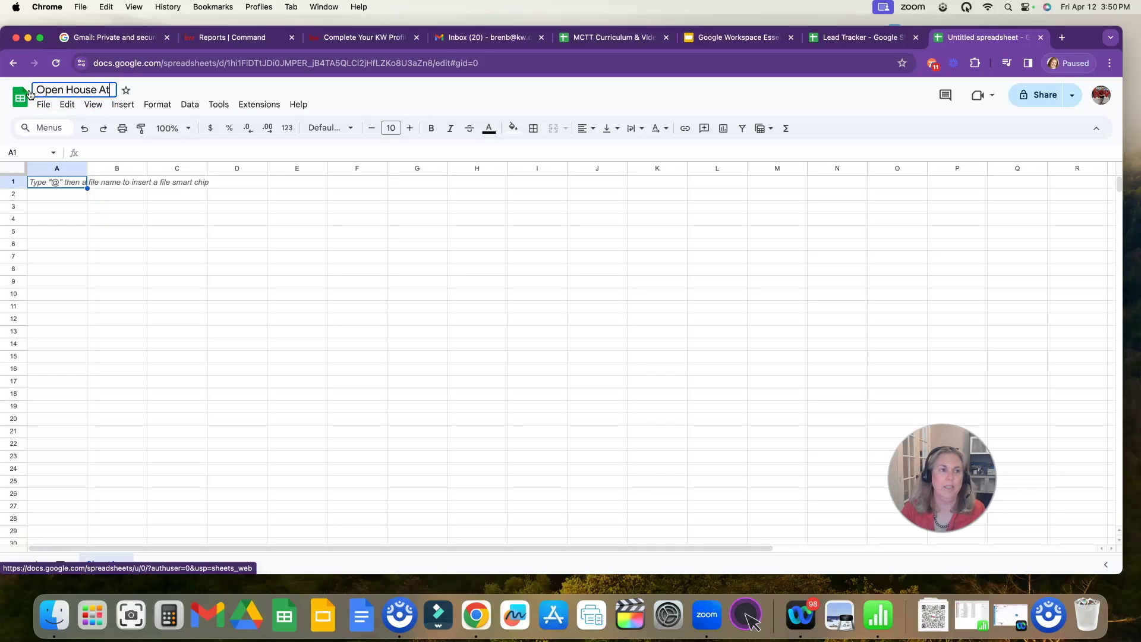
pyautogui.write('tendees')
pyautogui.press('Return')
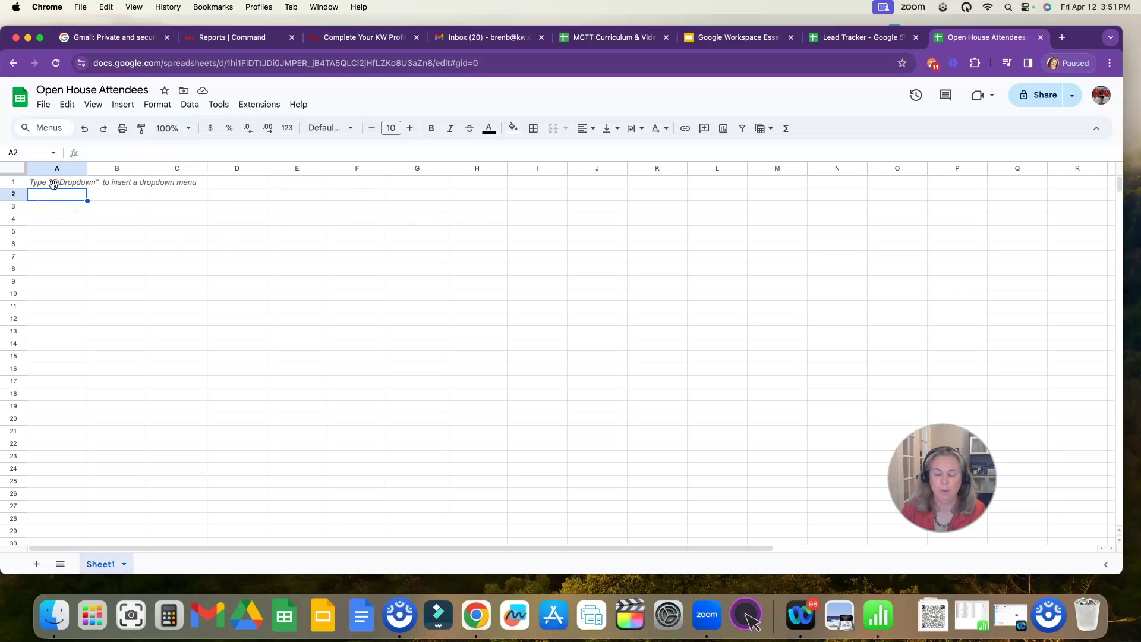
# - Enter headers Name, Email, Phone, Working with an agent, Address and Notes across A2:F2
pyautogui.write('Name')
pyautogui.press('Tab')
pyautogui.write('Email')
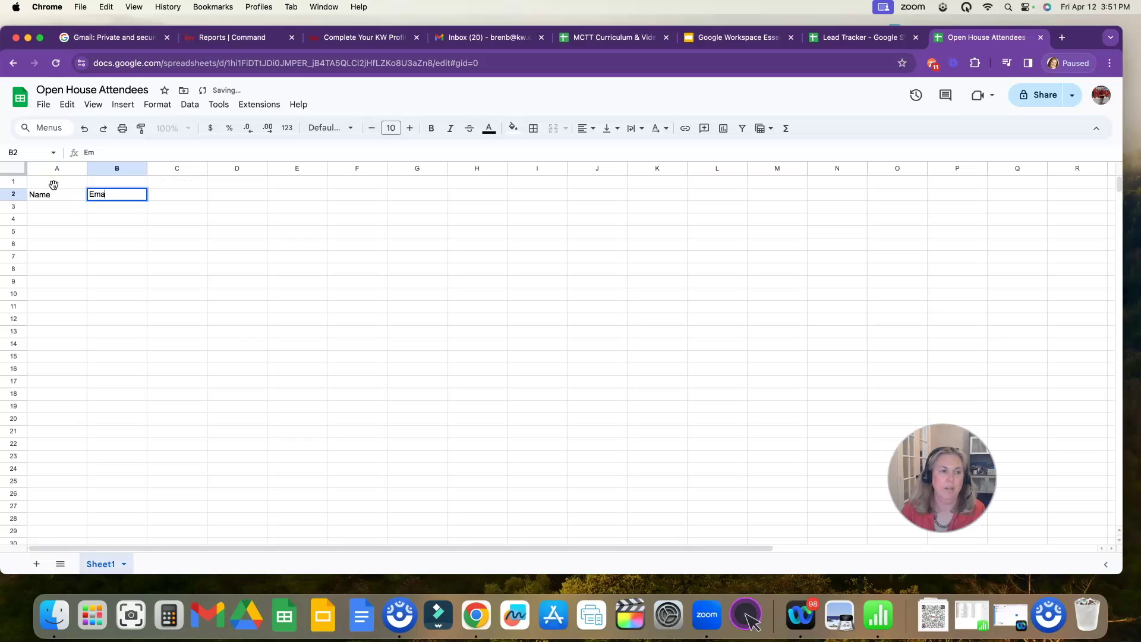
pyautogui.press('Tab')
pyautogui.write('Ph')
pyautogui.press('Tab')
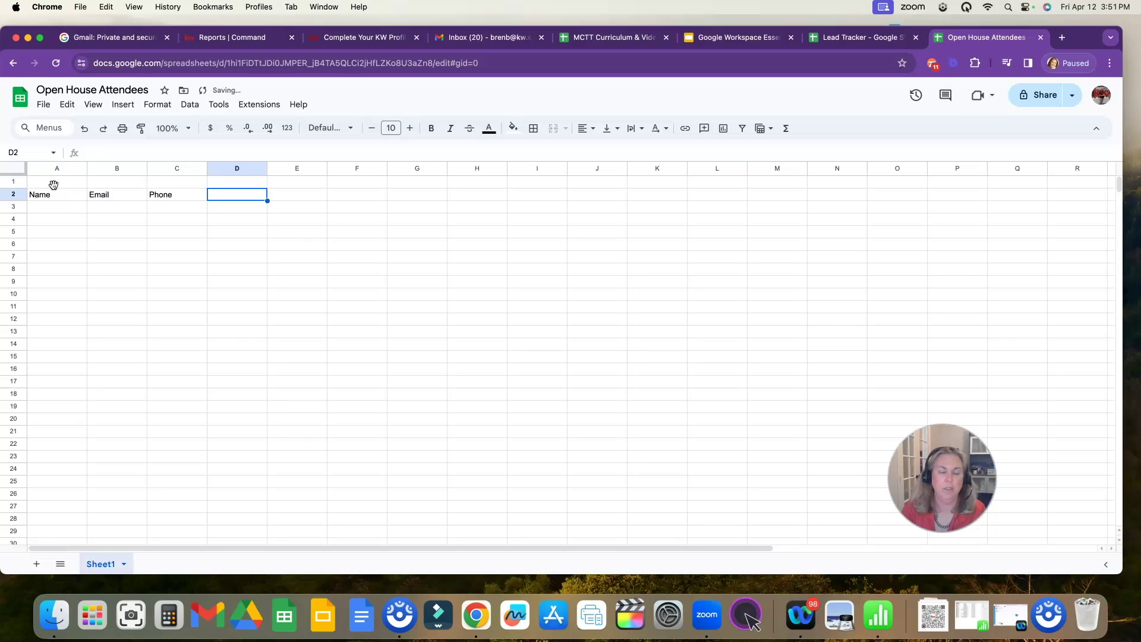
pyautogui.write('W')
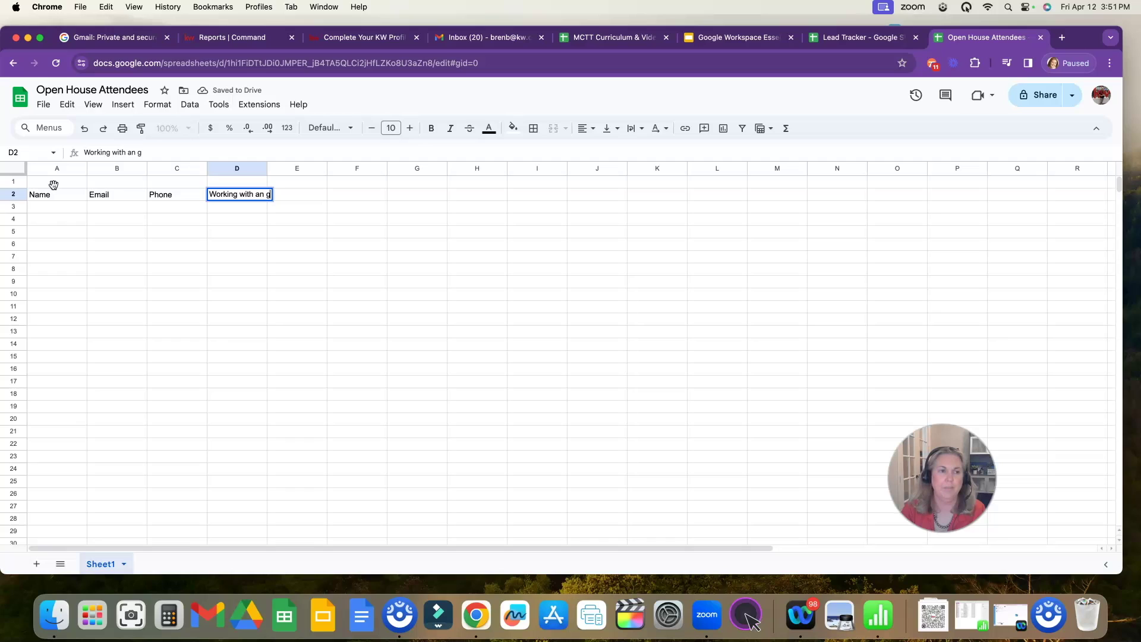
pyautogui.write('orking with an agent')
pyautogui.press('Tab')
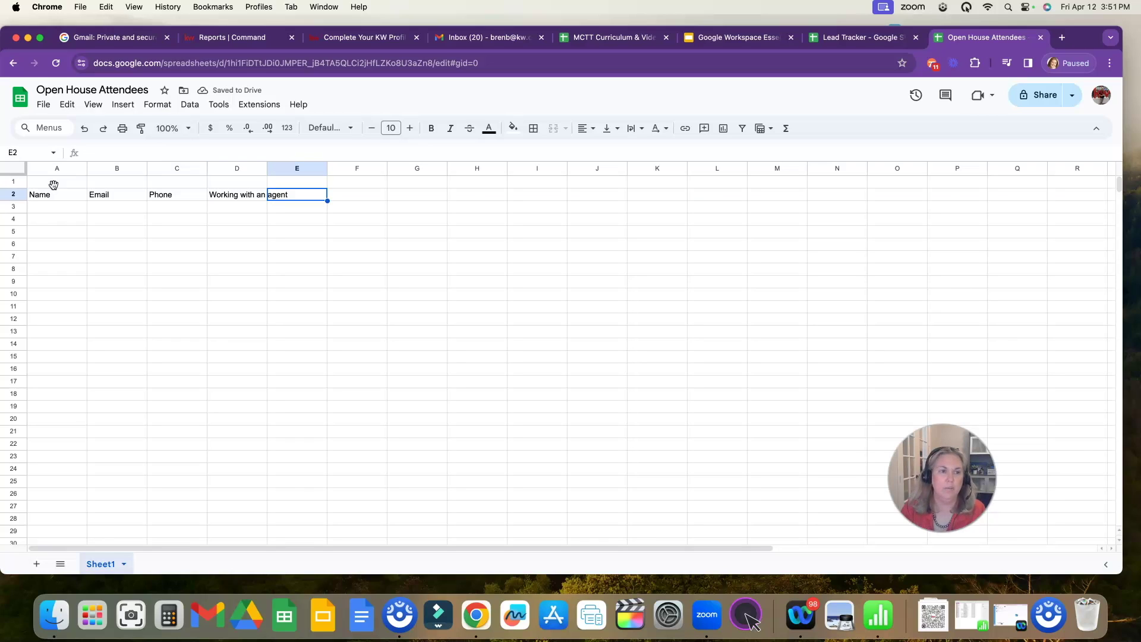
pyautogui.write('Address')
pyautogui.press('Tab')
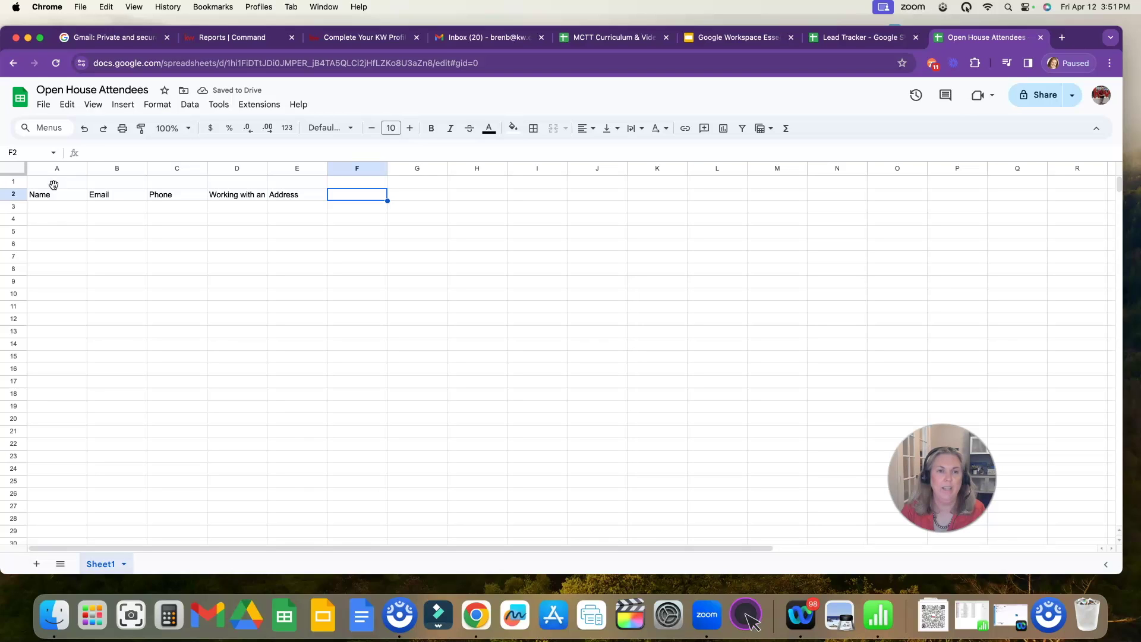
pyautogui.write('Notes')
pyautogui.press('Return')
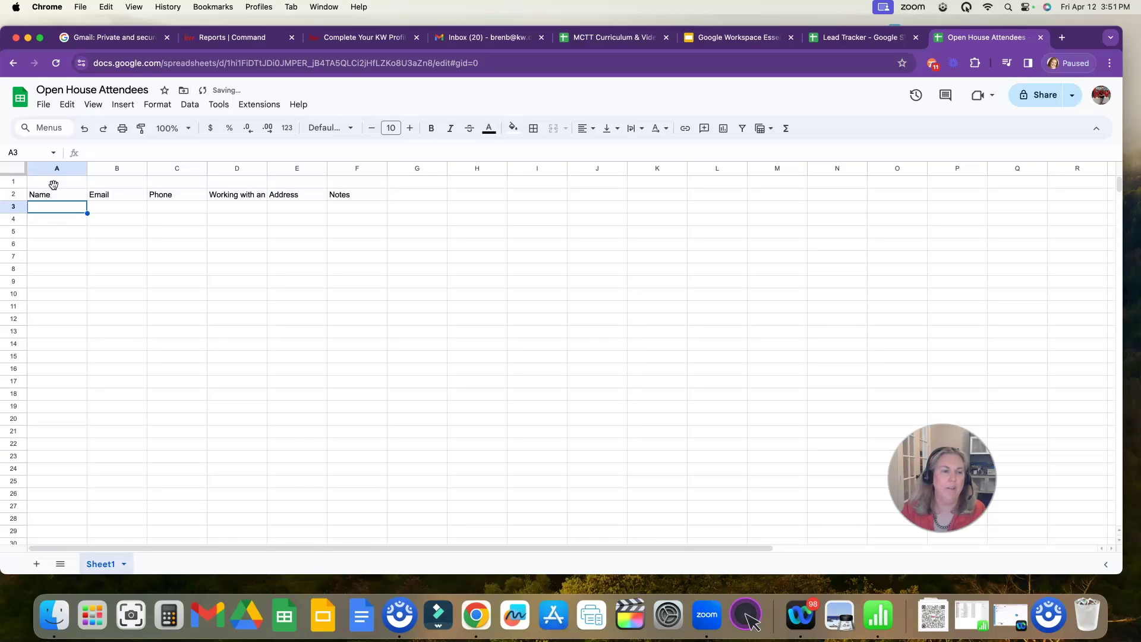
# - Set the A2:F2 headers to wrap, centre them, and add an outer border around them
pyautogui.moveTo(72, 195); pyautogui.dragTo(366, 196)
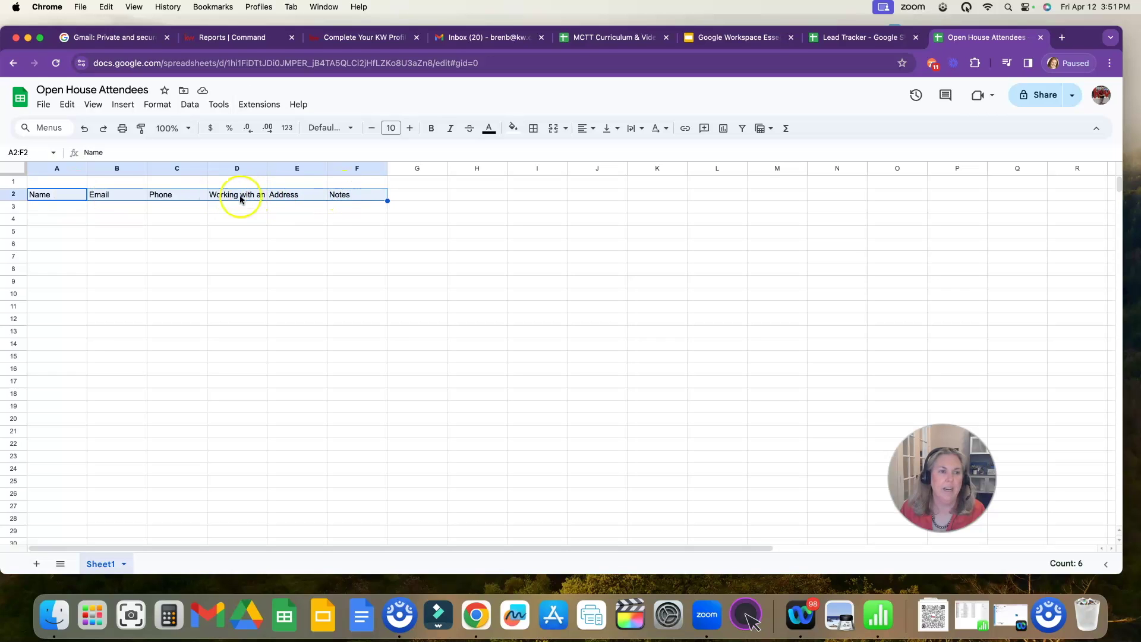
pyautogui.click(634, 131)
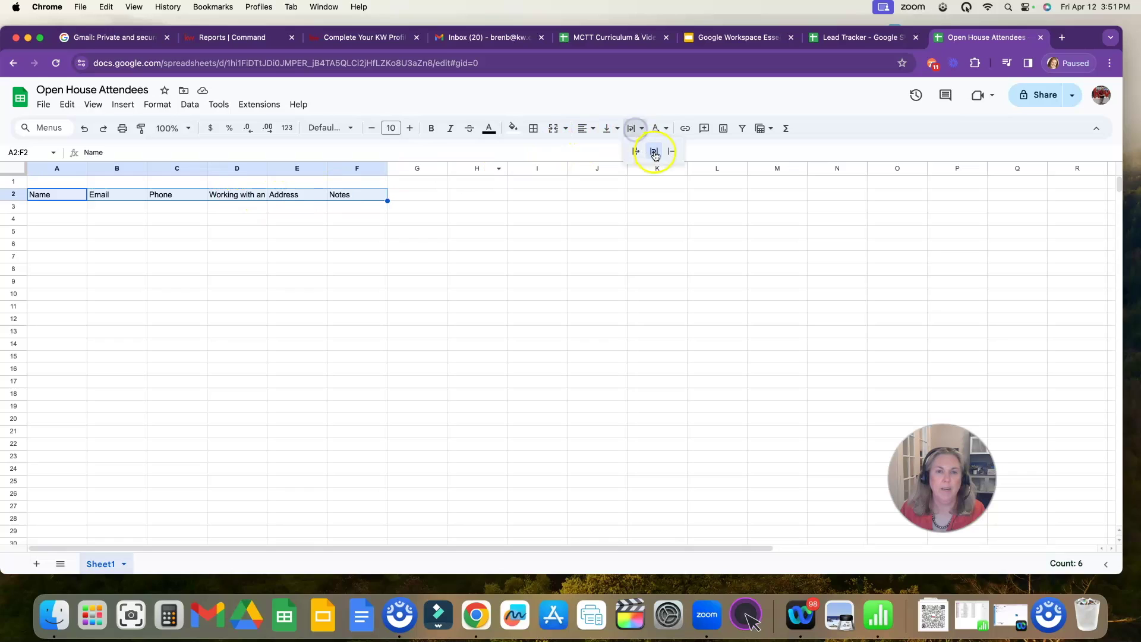
pyautogui.click(655, 154)
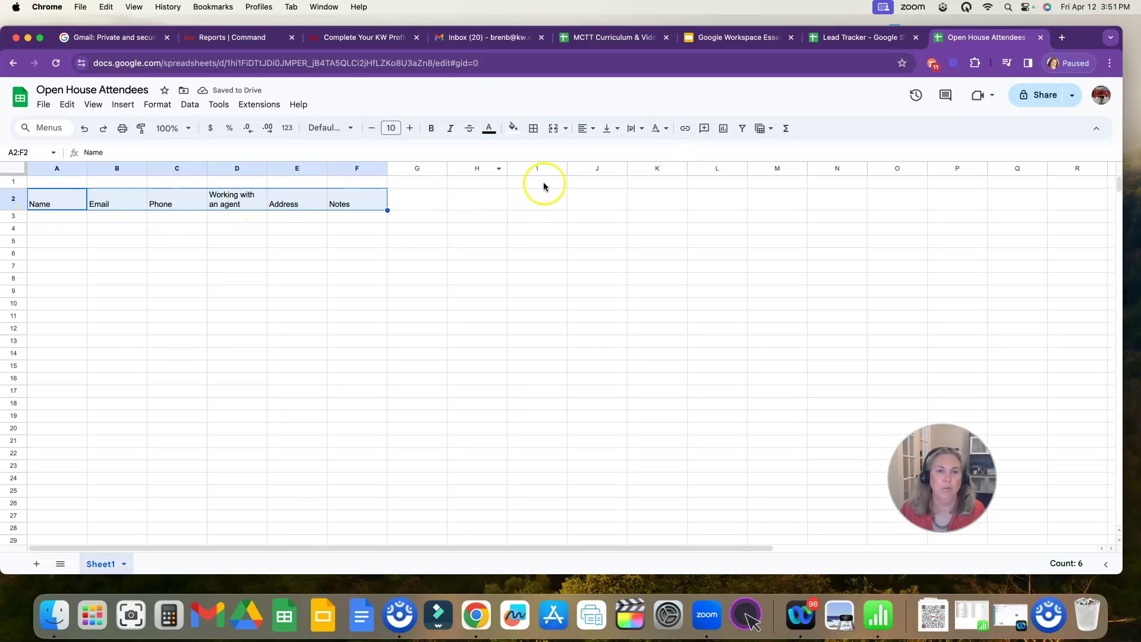
pyautogui.click(584, 129)
pyautogui.click(607, 154)
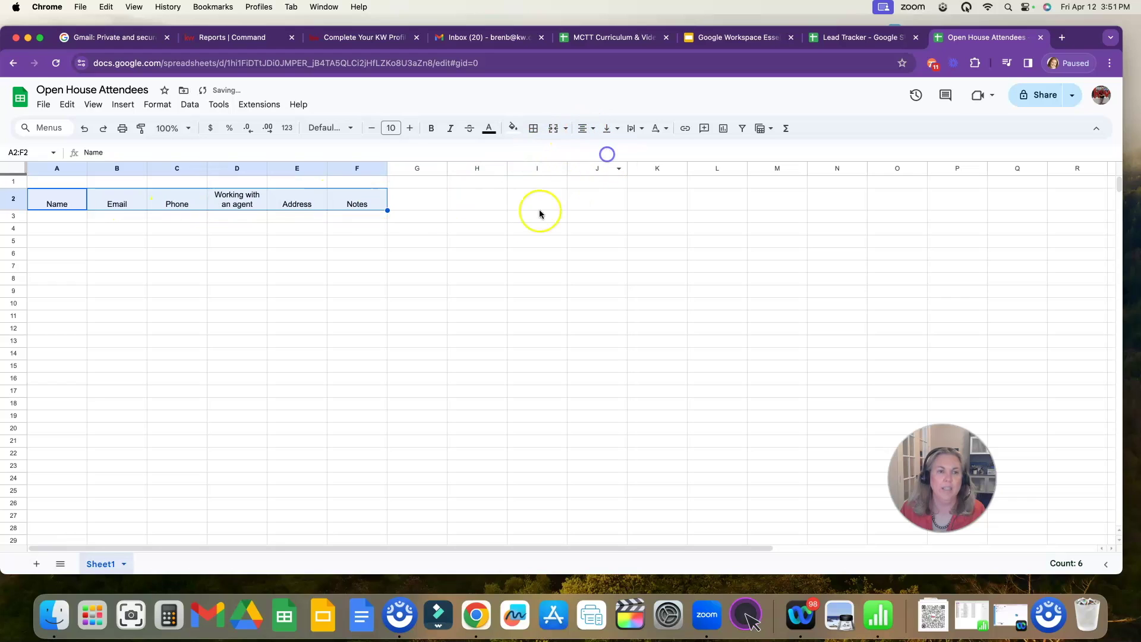
pyautogui.click(534, 129)
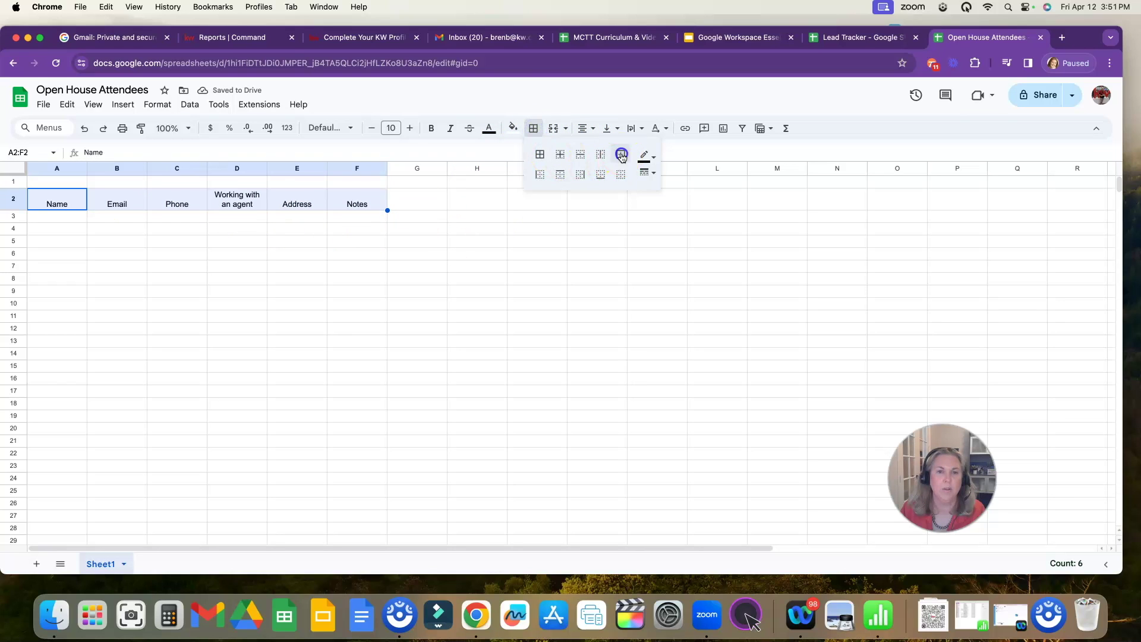
pyautogui.click(622, 154)
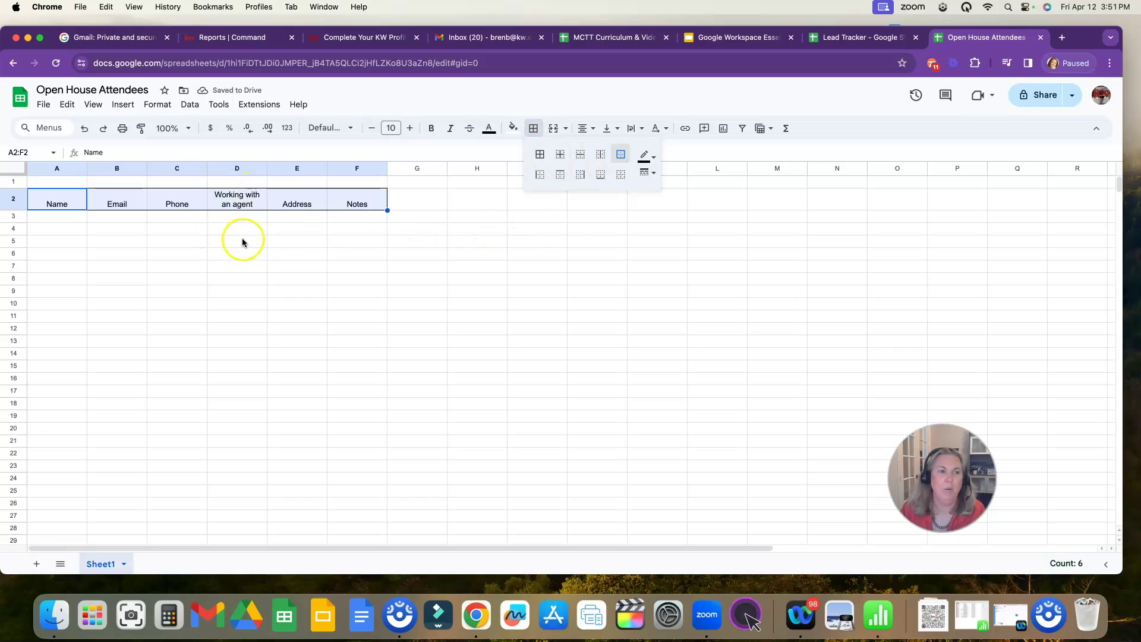
# - Add a dropdown data validation rule to cells D3:D22
pyautogui.moveTo(233, 216); pyautogui.dragTo(248, 404)
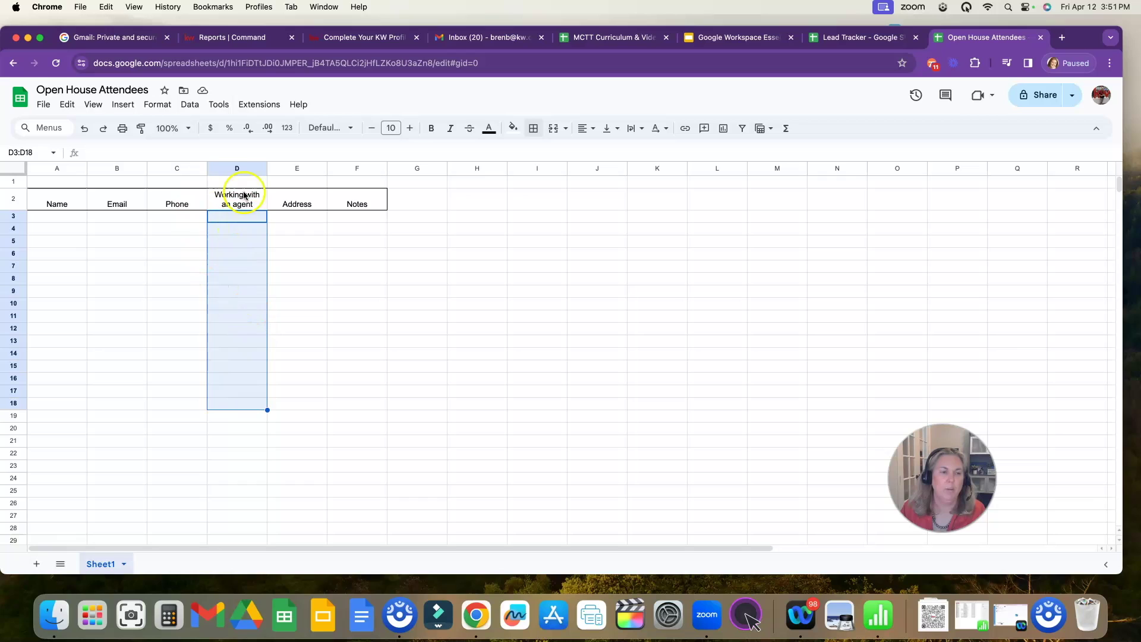
pyautogui.click(239, 168)
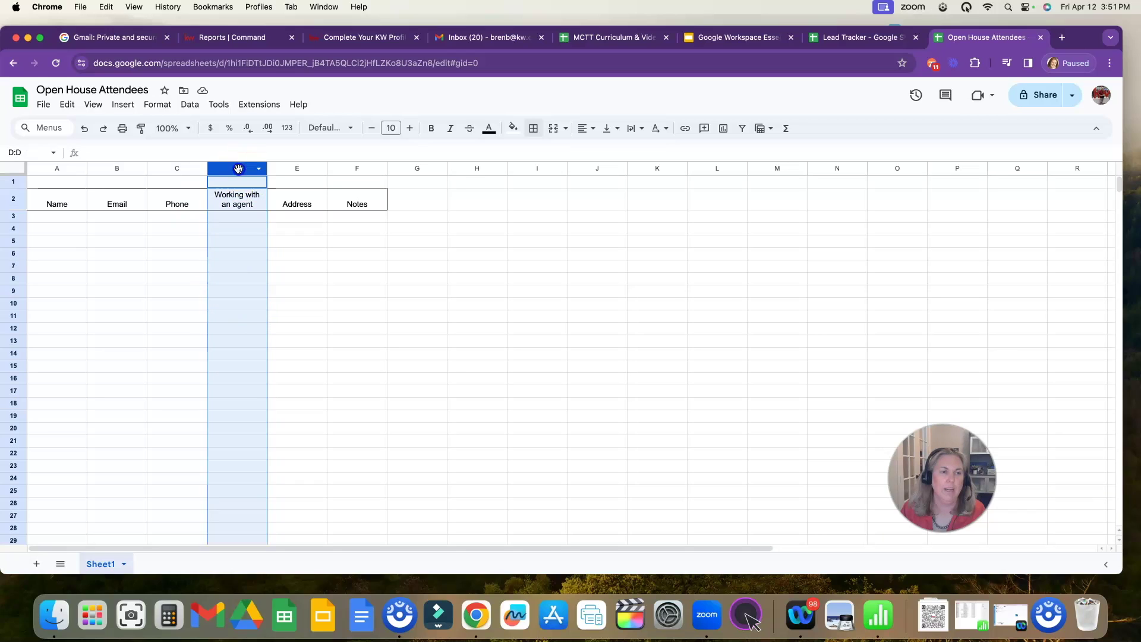
pyautogui.click(224, 221)
pyautogui.moveTo(224, 221); pyautogui.dragTo(235, 454)
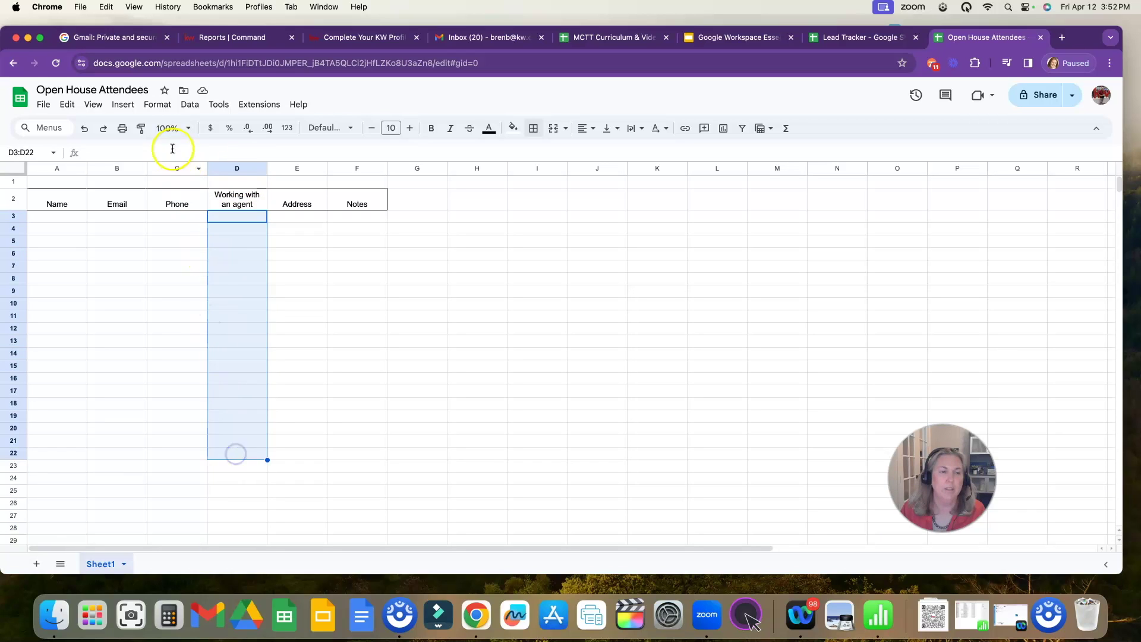
pyautogui.click(190, 104)
pyautogui.click(223, 345)
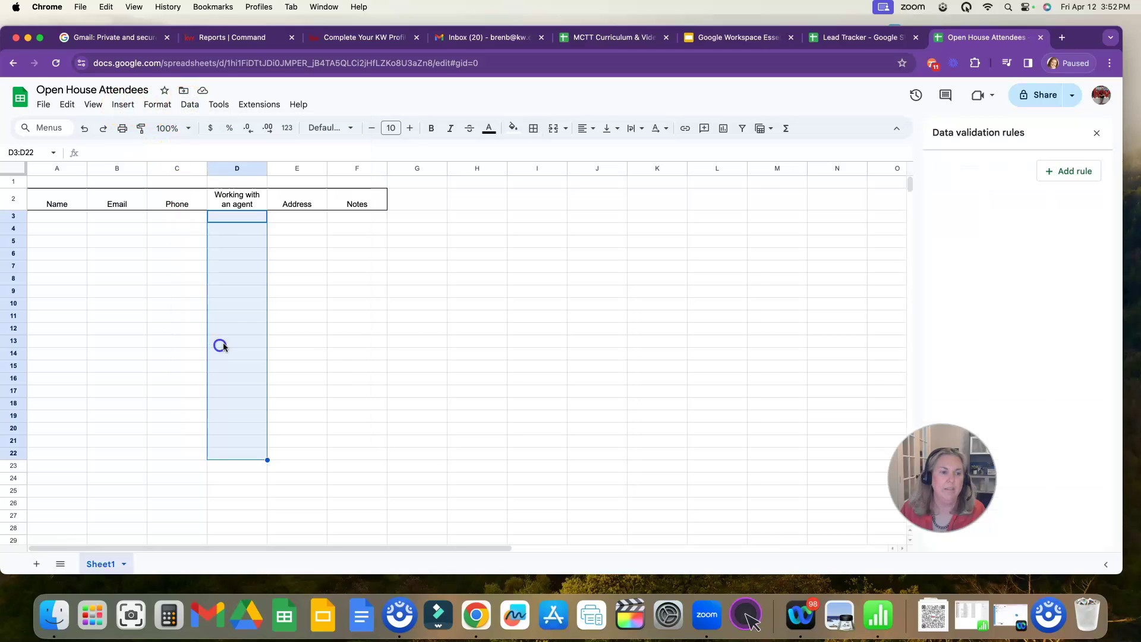
pyautogui.click(1067, 171)
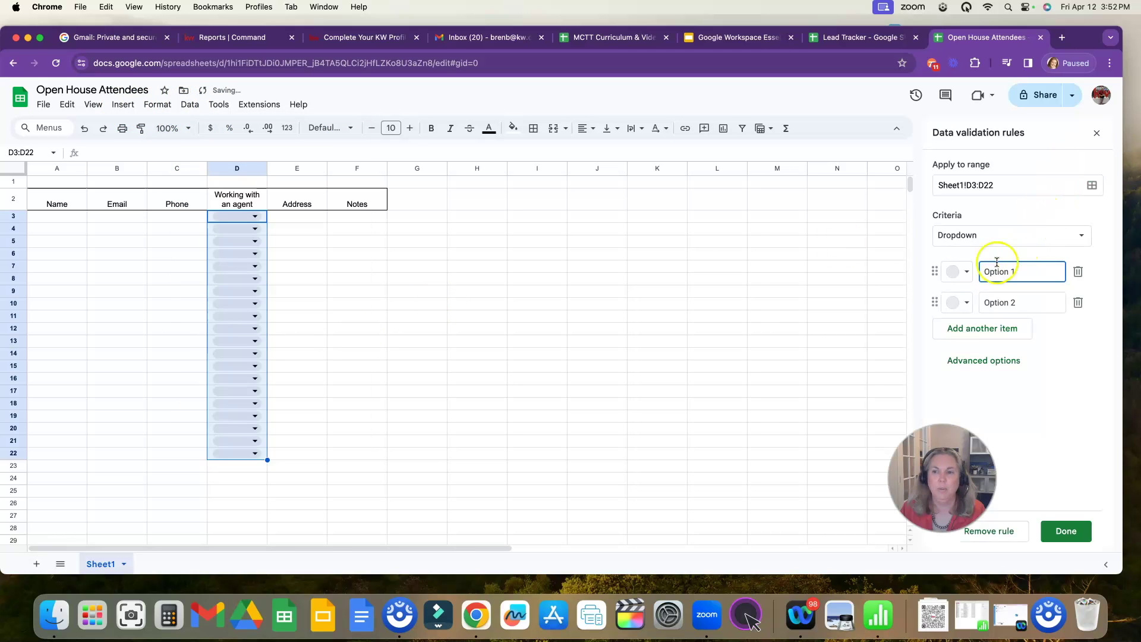
# - Make the dropdown options a dark red Yes and a dark green No, and save the rule
pyautogui.click(961, 271)
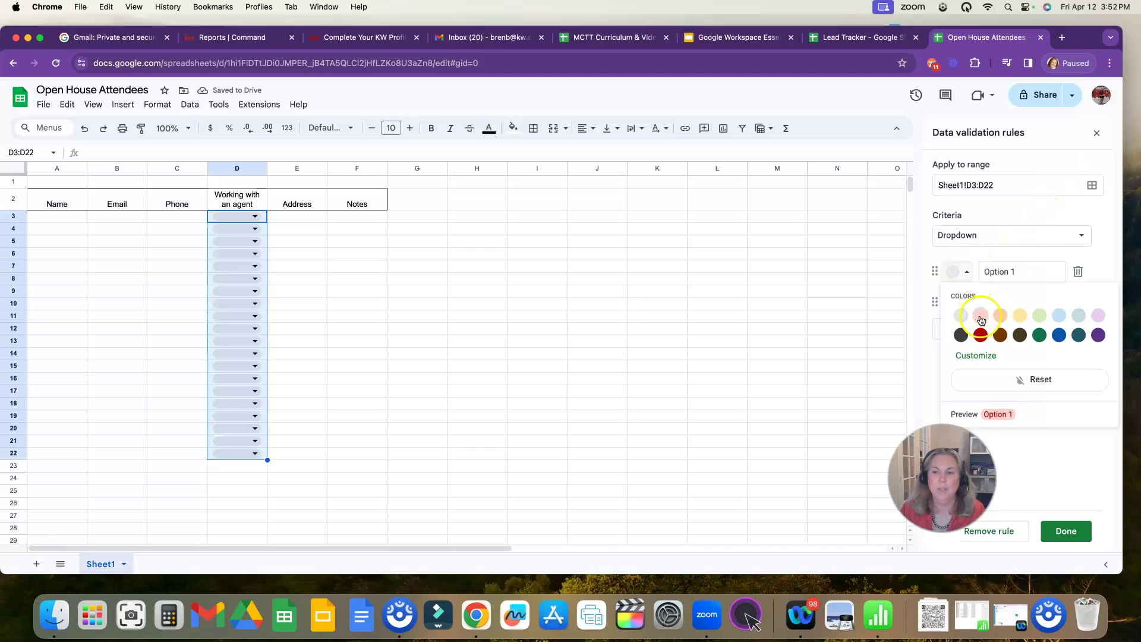
pyautogui.click(981, 334)
pyautogui.click(956, 302)
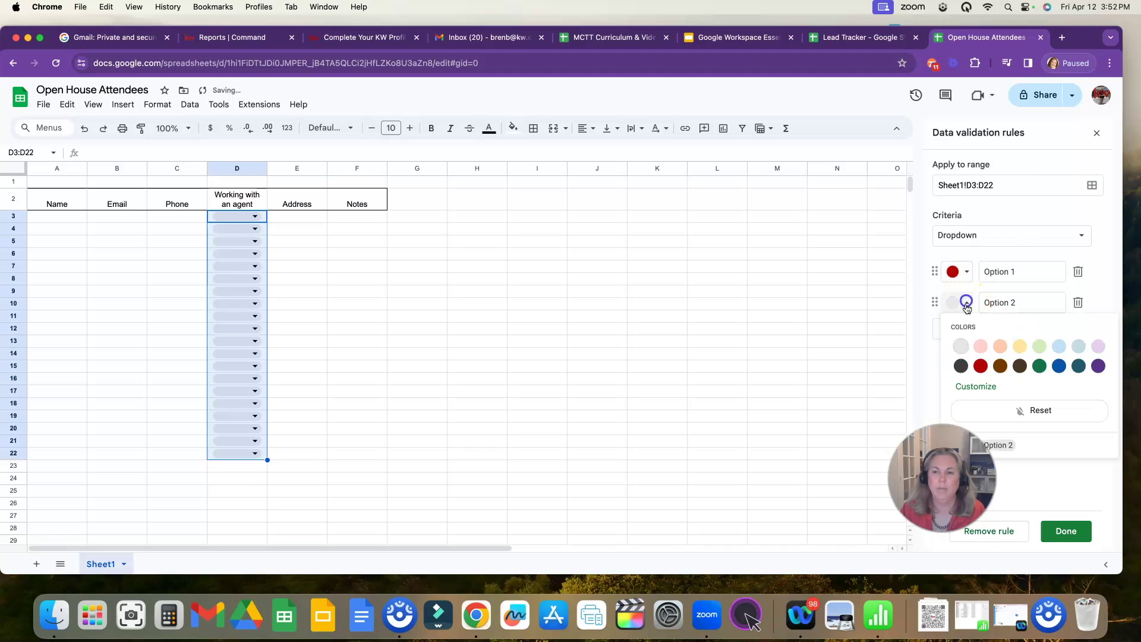
pyautogui.click(1046, 362)
pyautogui.click(980, 272)
pyautogui.write('Y')
pyautogui.press('Tab')
pyautogui.press('Tab')
pyautogui.press('Tab')
pyautogui.press('Tab')
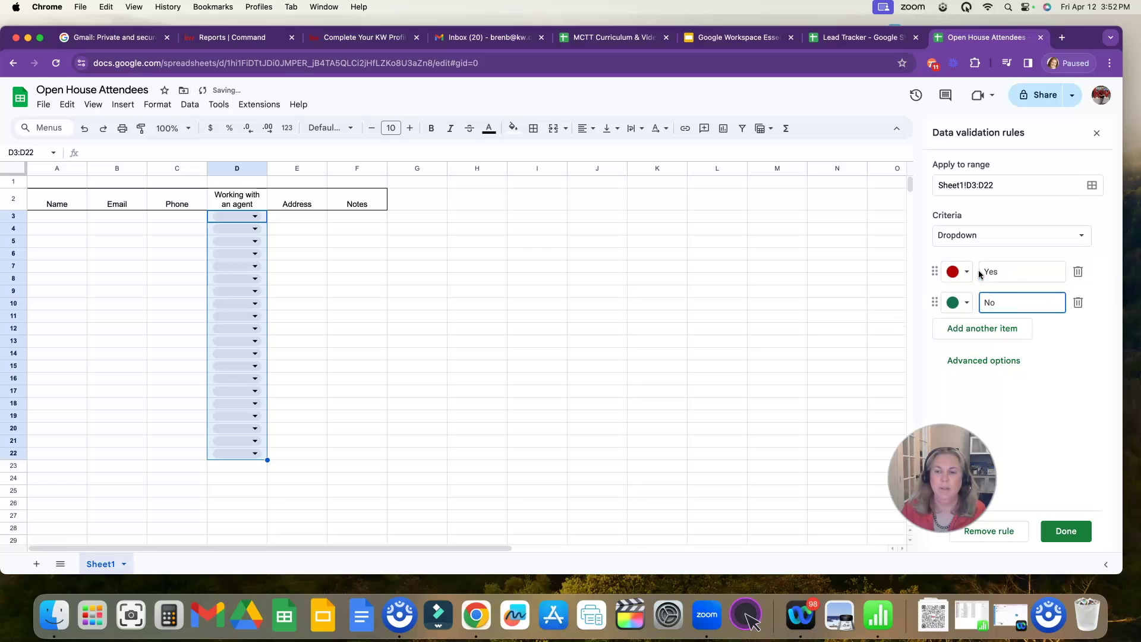
pyautogui.click(1066, 535)
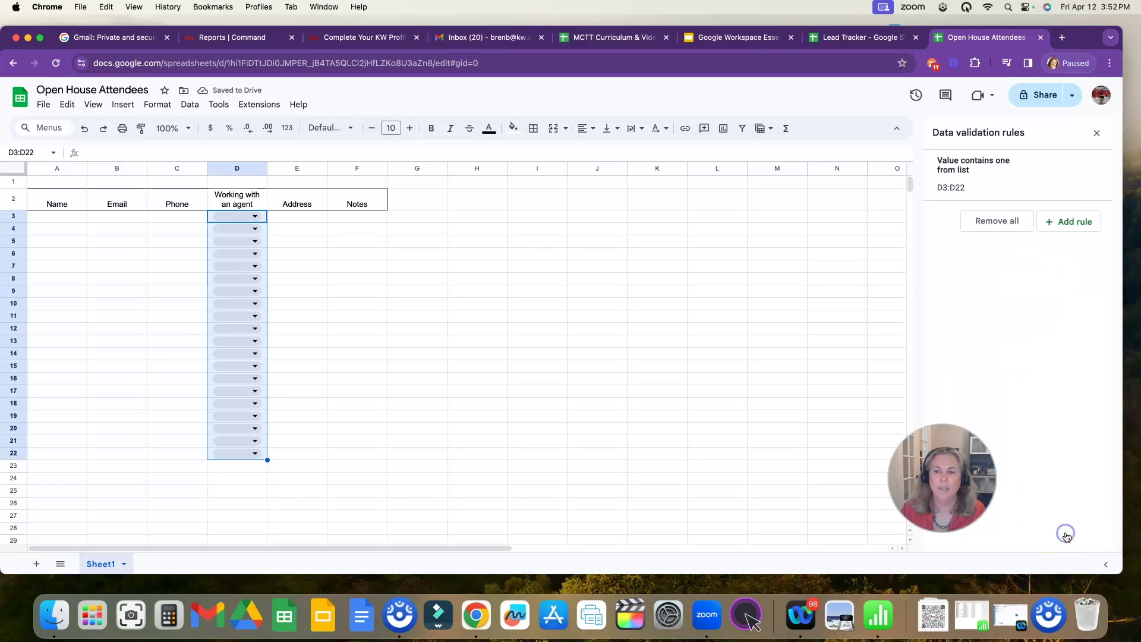
# - Check D3's Yes/No choices, then enter headers 'In Command?' in G2 and 'On Smartplan?' in H2
pyautogui.click(285, 227)
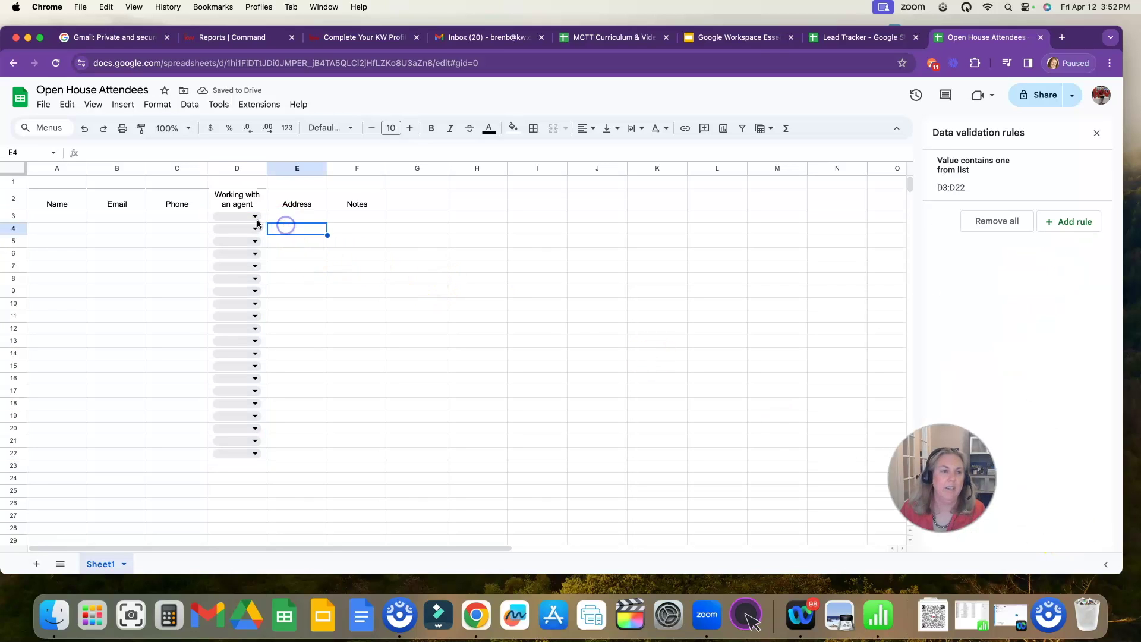
pyautogui.click(244, 216)
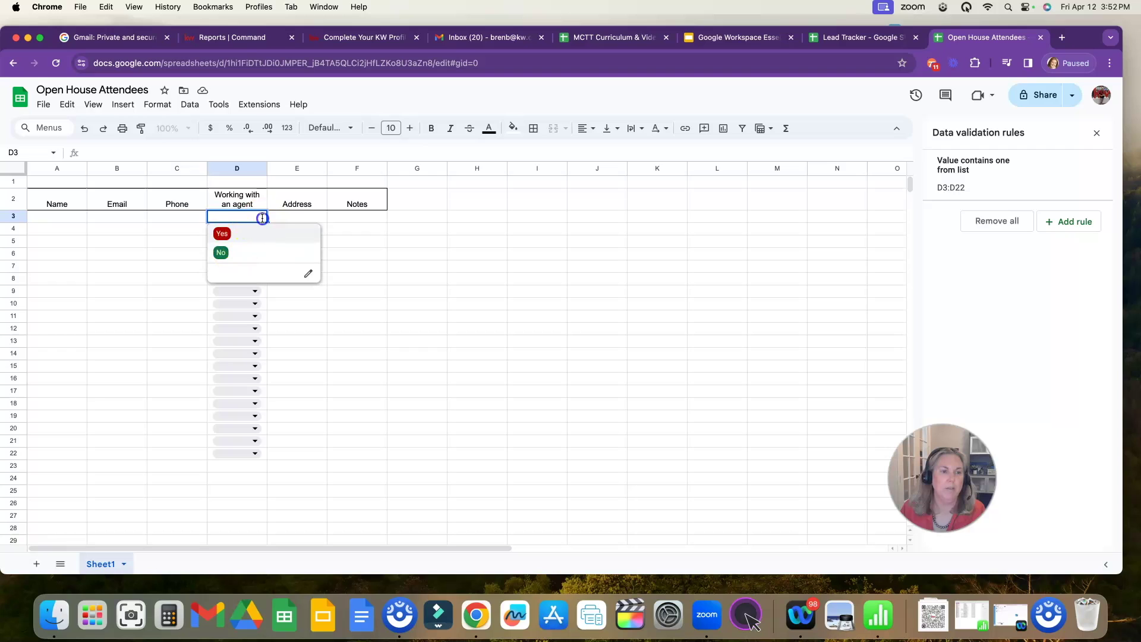
pyautogui.click(298, 219)
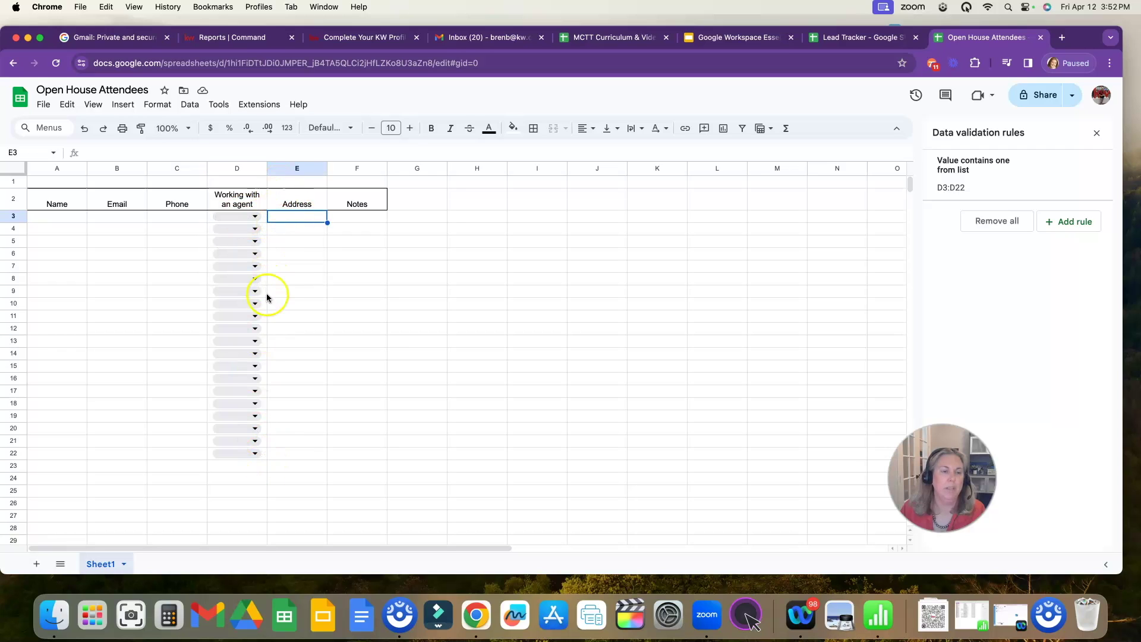
pyautogui.click(416, 201)
pyautogui.write('In Command')
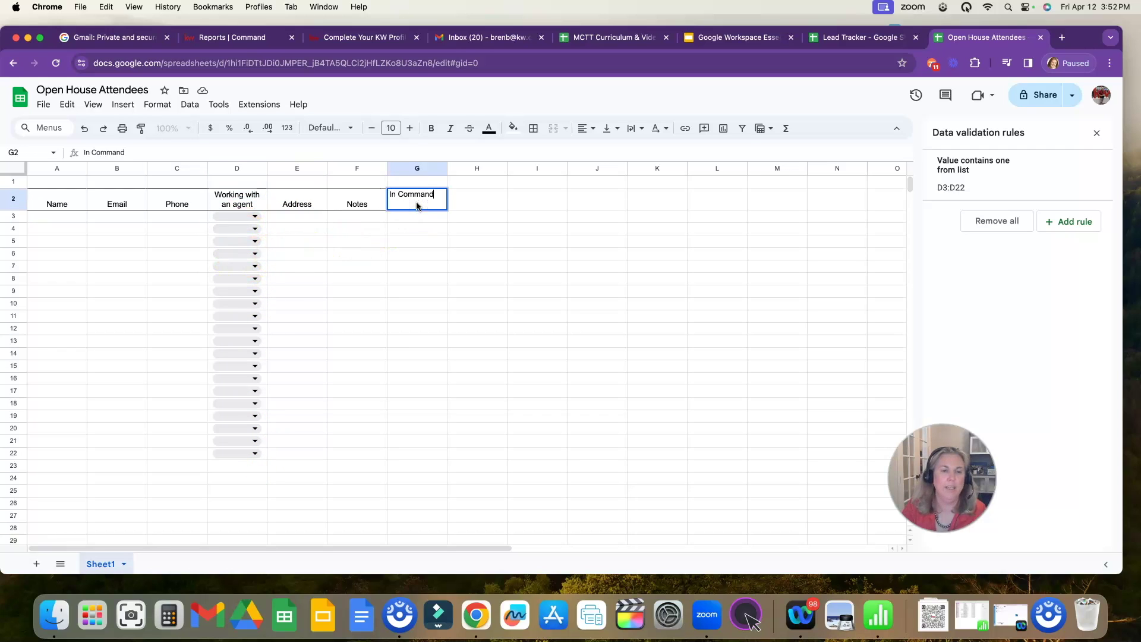
pyautogui.press('Tab')
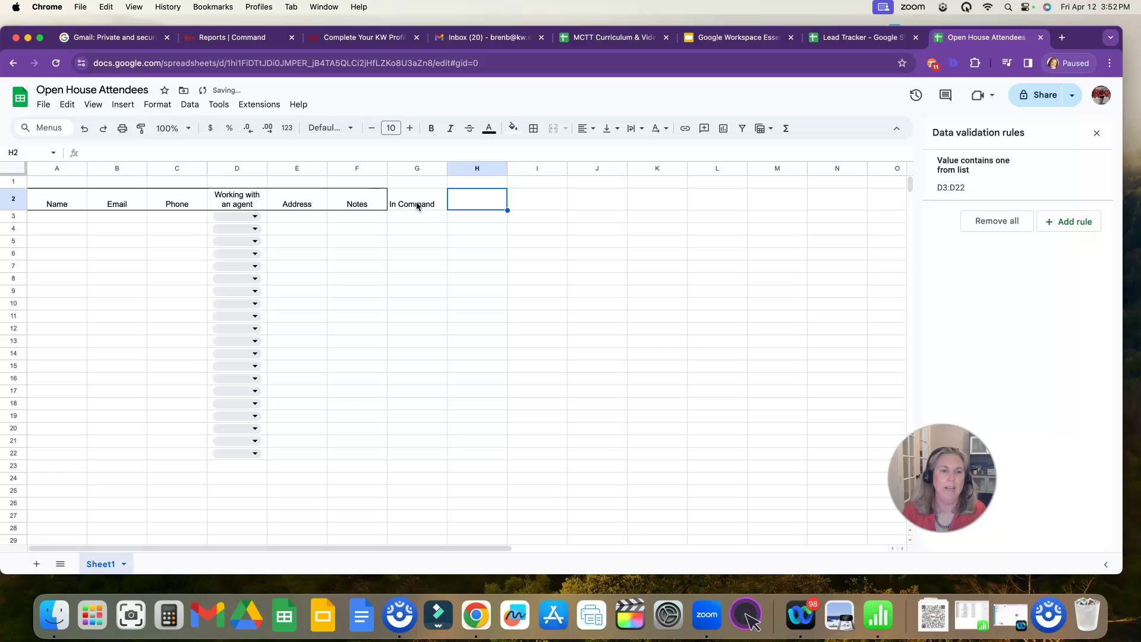
pyautogui.write('On Smartpalan?')
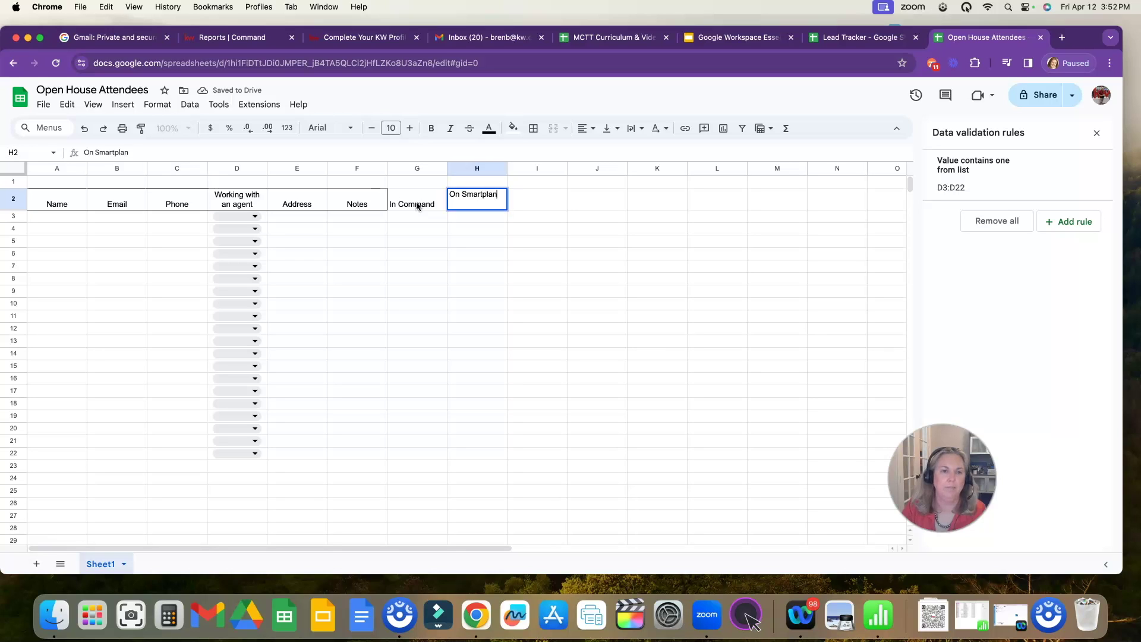
pyautogui.click(417, 206)
pyautogui.press('Return')
pyautogui.write('?')
pyautogui.press('Return')
# - Wrap, centre and put an outer border around the G2:H2 headers
pyautogui.moveTo(416, 202); pyautogui.dragTo(475, 202)
pyautogui.click(635, 129)
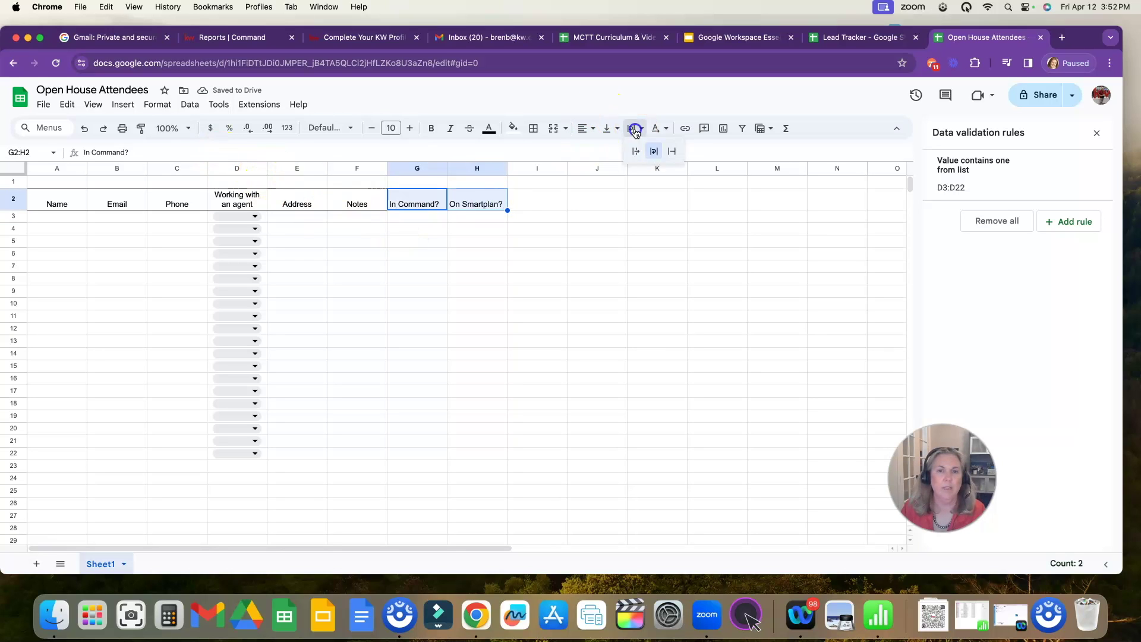
pyautogui.click(673, 151)
pyautogui.click(585, 128)
pyautogui.click(605, 152)
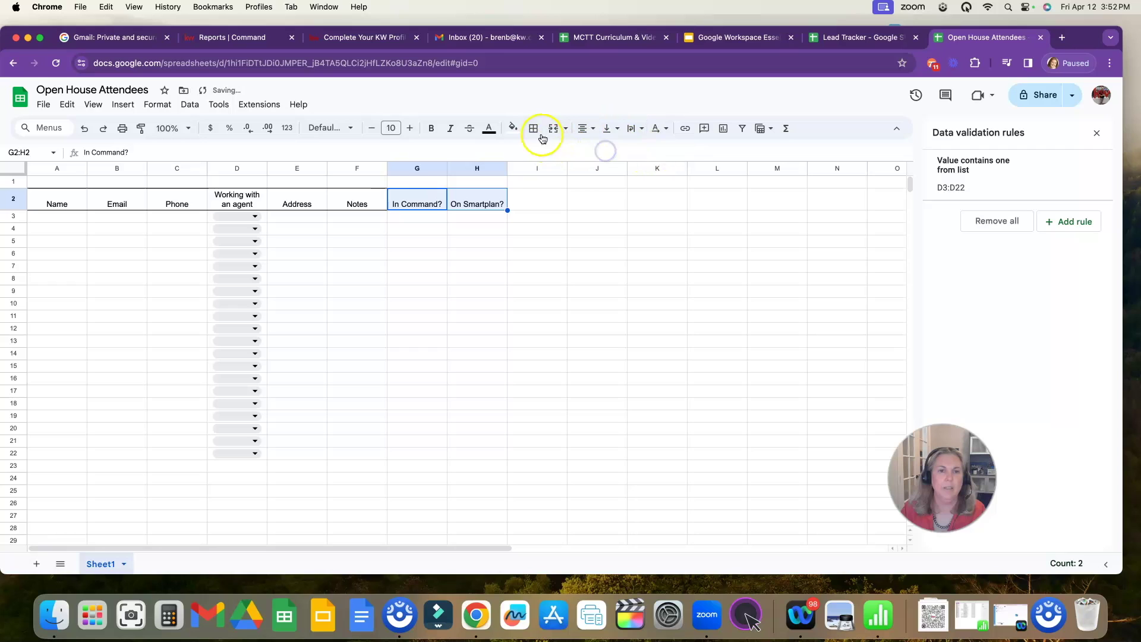
pyautogui.click(534, 128)
pyautogui.click(621, 155)
pyautogui.click(498, 232)
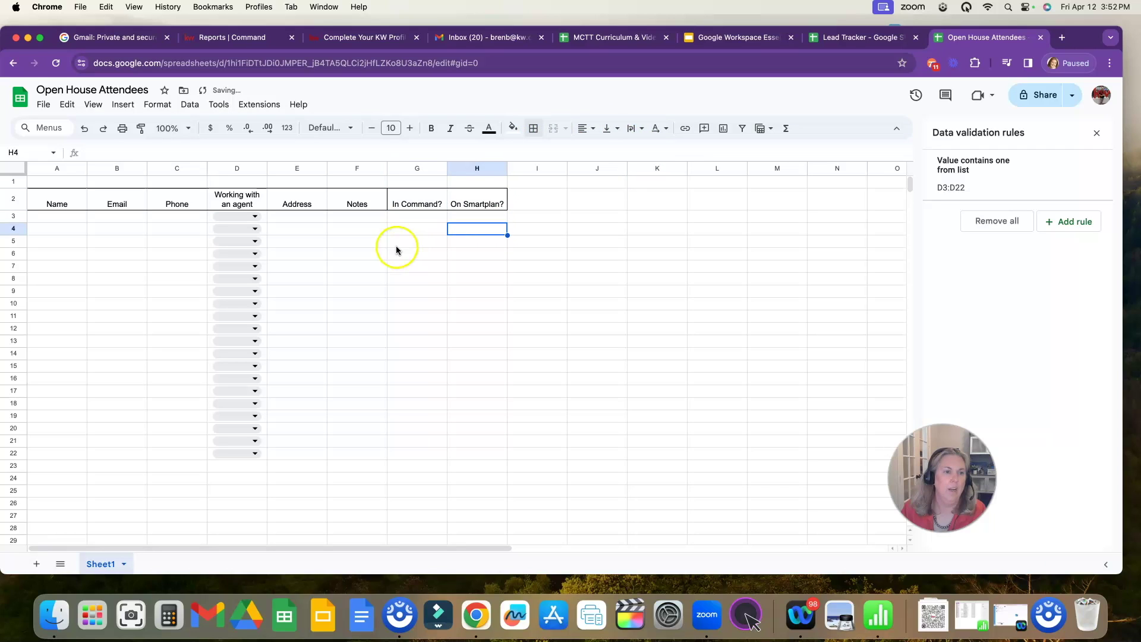
pyautogui.moveTo(419, 216); pyautogui.dragTo(484, 456)
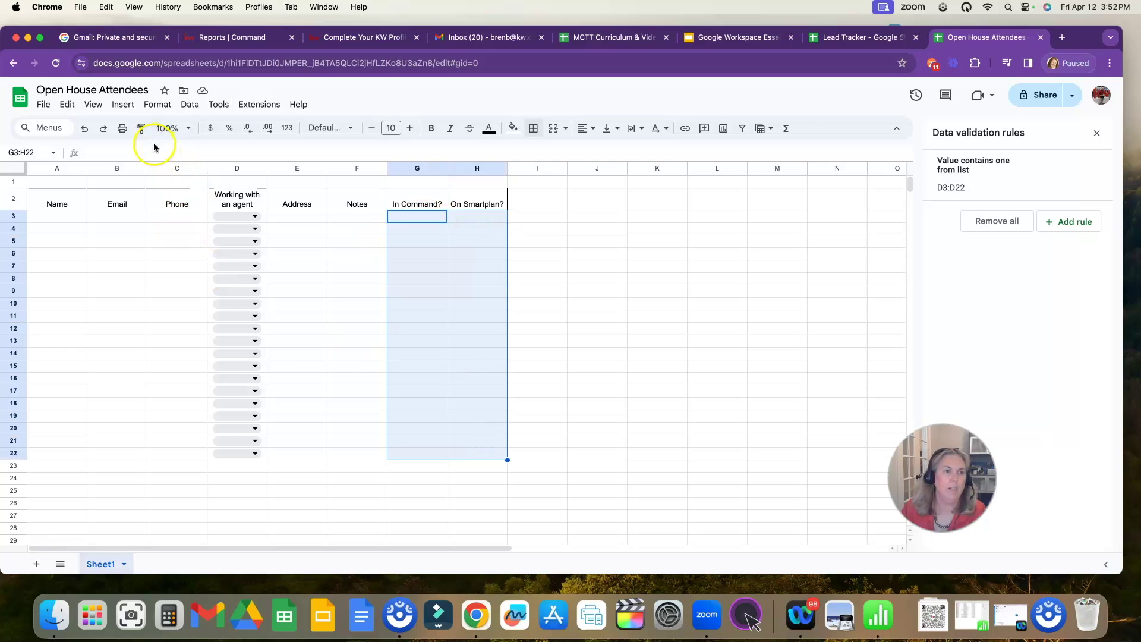
# - Insert checkboxes into G3:H22 beneath In Command? and On Smartplan?
pyautogui.click(126, 106)
pyautogui.click(149, 364)
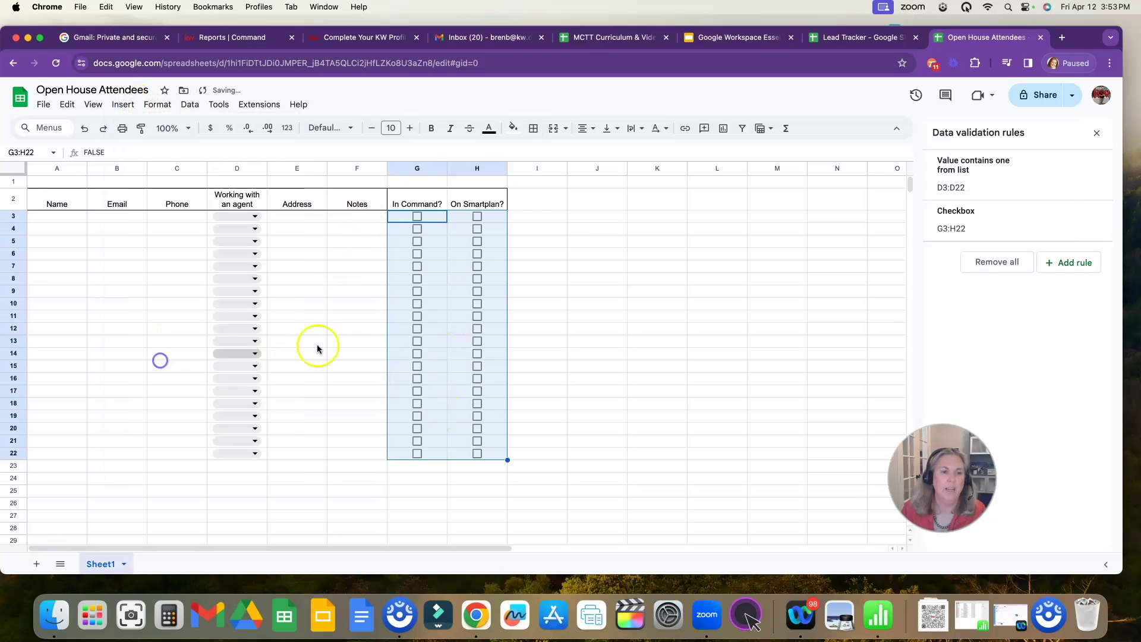
pyautogui.click(539, 280)
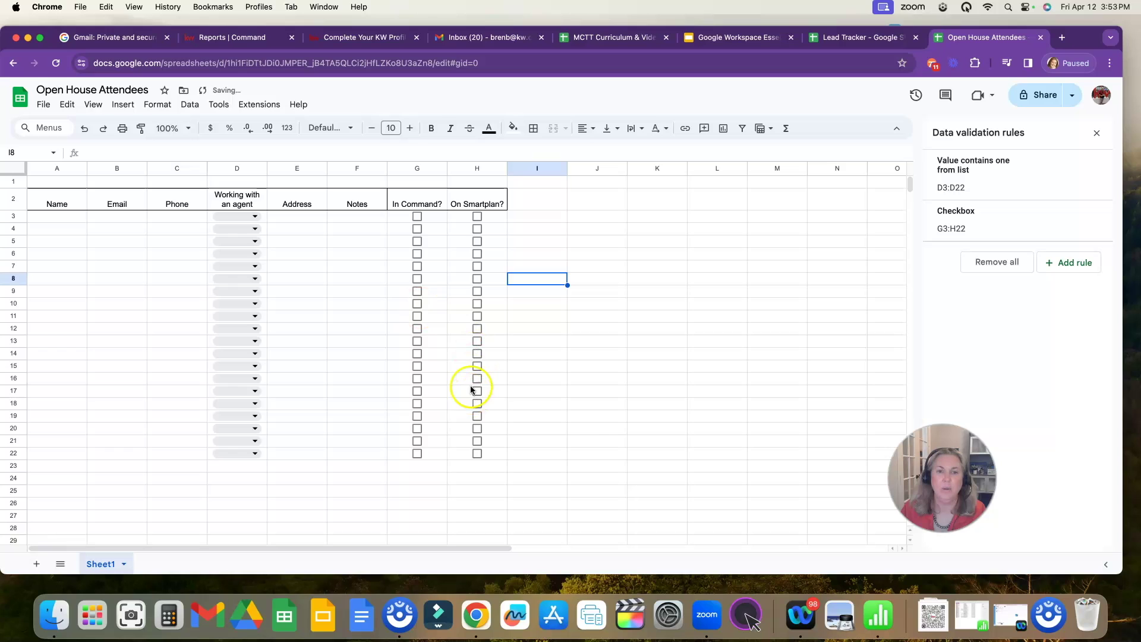
pyautogui.click(534, 207)
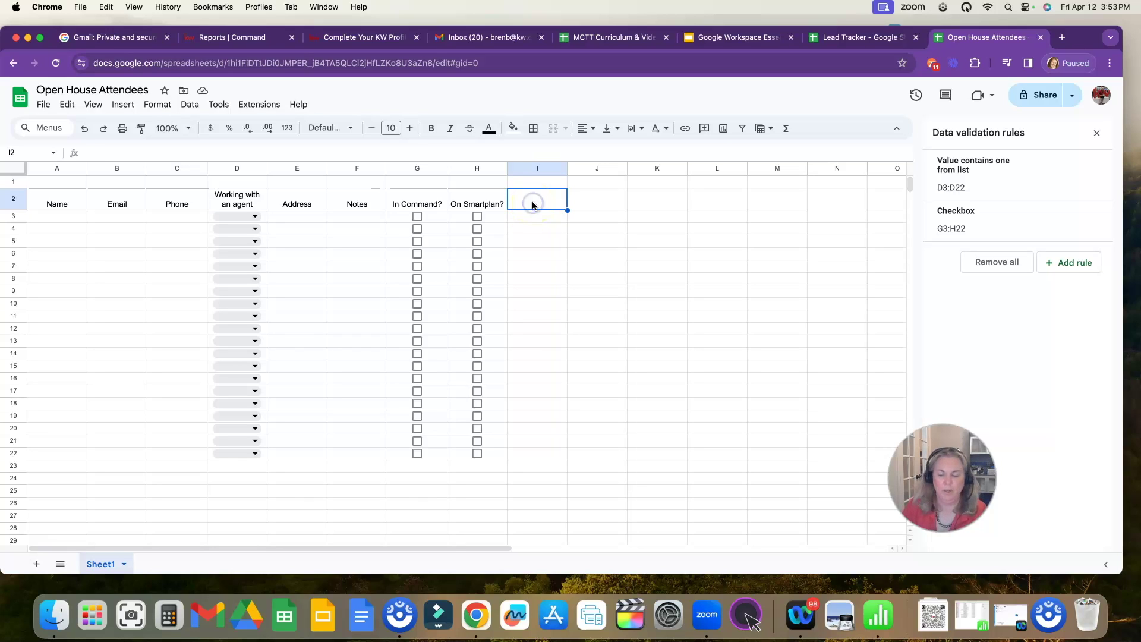
# - Enter headers Pre-Approved?, Time Frame?, Budget? and Potential GCI across I2:L2
pyautogui.write('Pre-Approved')
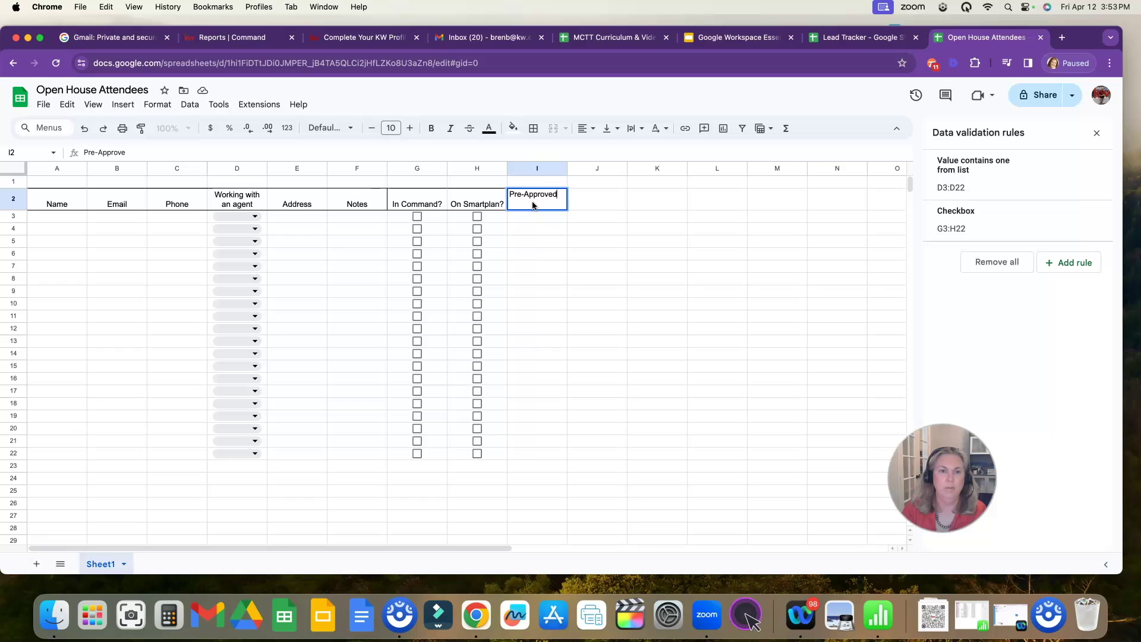
pyautogui.write('?')
pyautogui.press('Tab')
pyautogui.write('Time ')
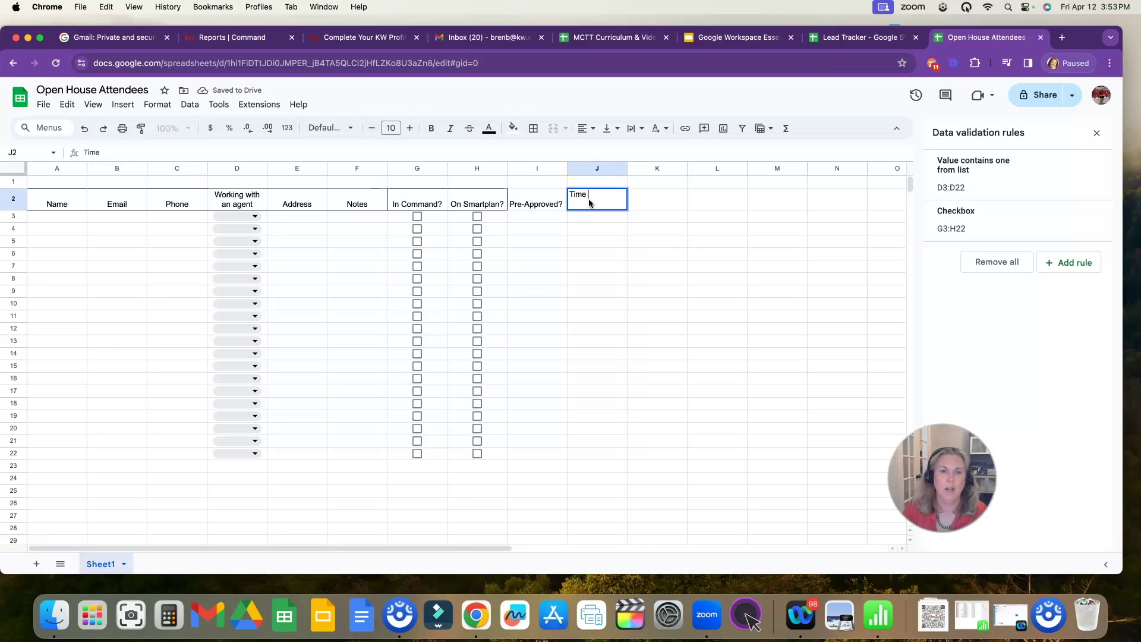
pyautogui.write('Frame?')
pyautogui.press('Tab')
pyautogui.write('B')
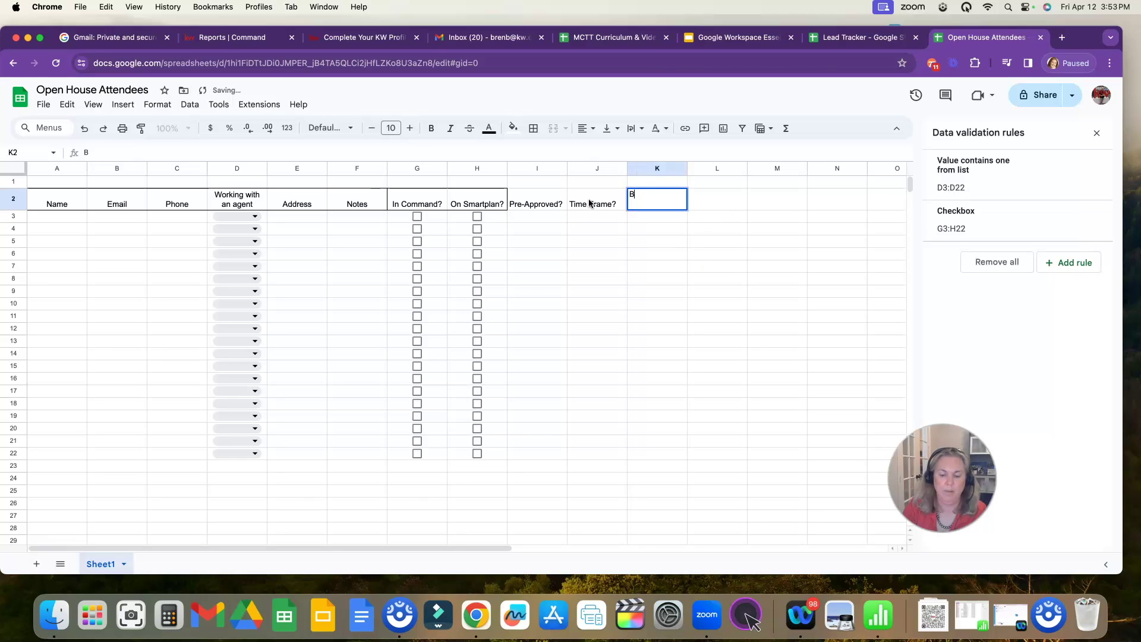
pyautogui.write('udget?')
pyautogui.press('Tab')
pyautogui.press('Down')
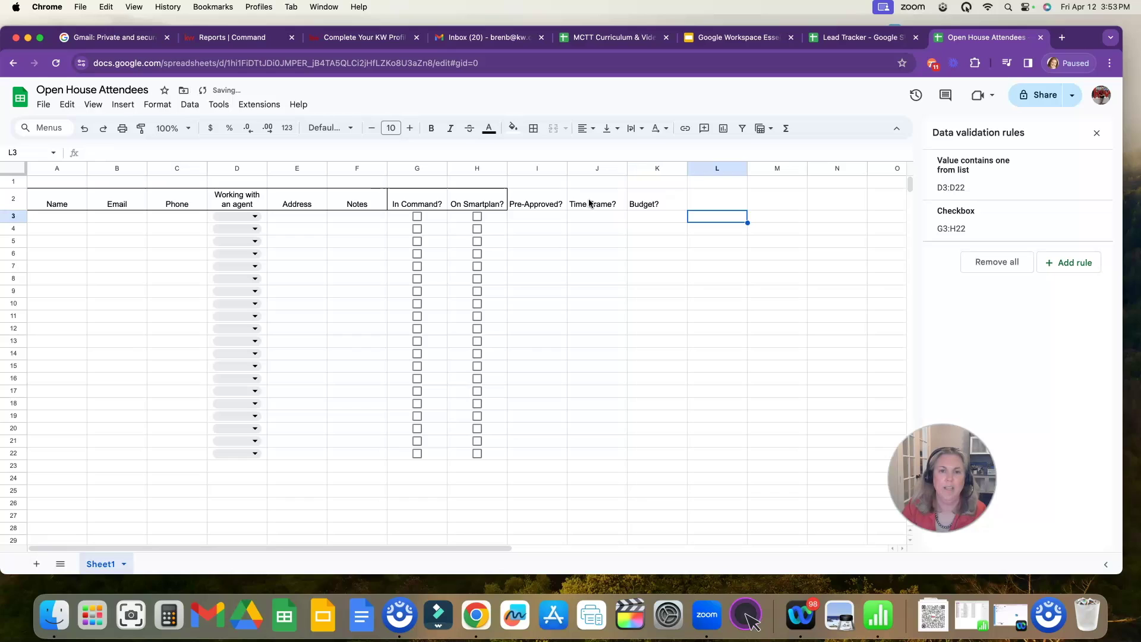
pyautogui.press('Up')
pyautogui.write('Poten')
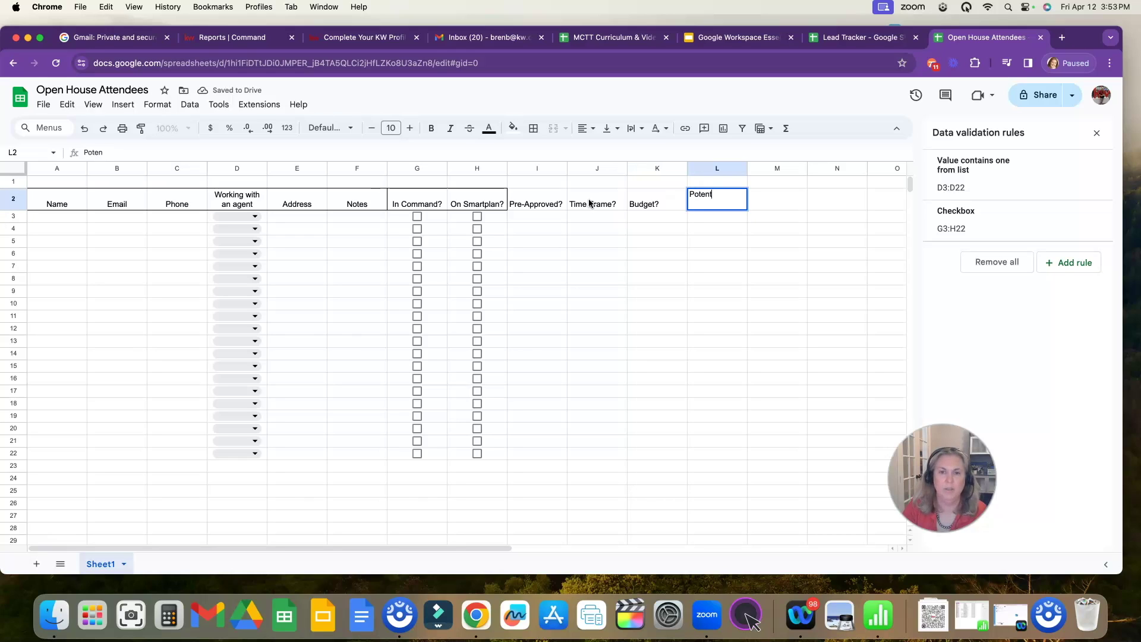
pyautogui.write('tial GCI')
pyautogui.press('Return')
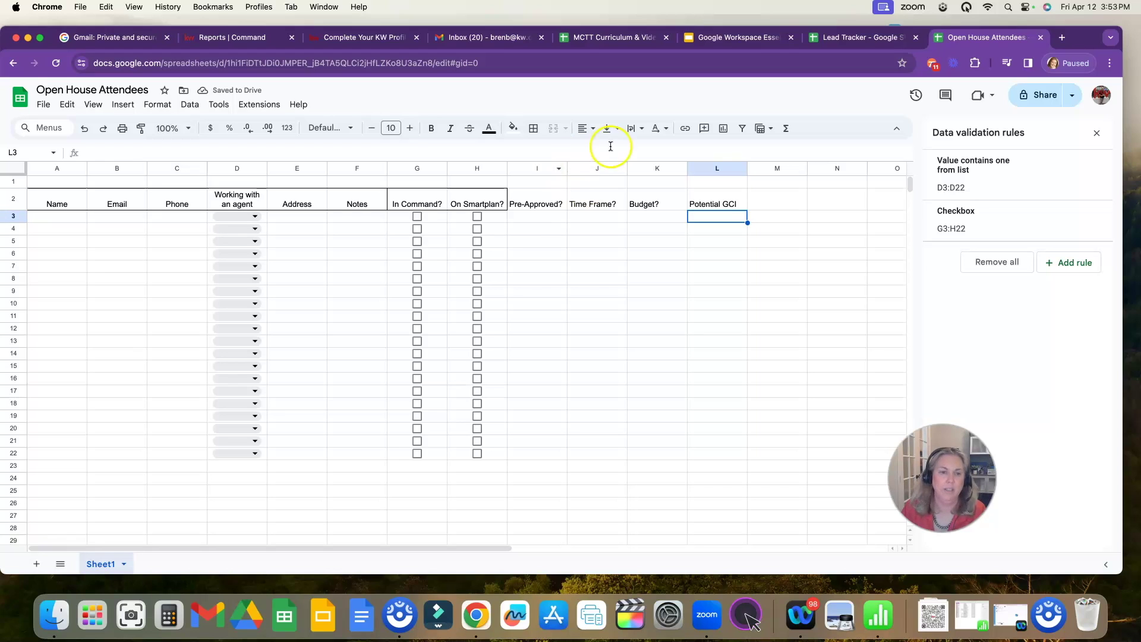
# - Put an outer border around the I2:L2 headers
pyautogui.moveTo(535, 204); pyautogui.dragTo(708, 208)
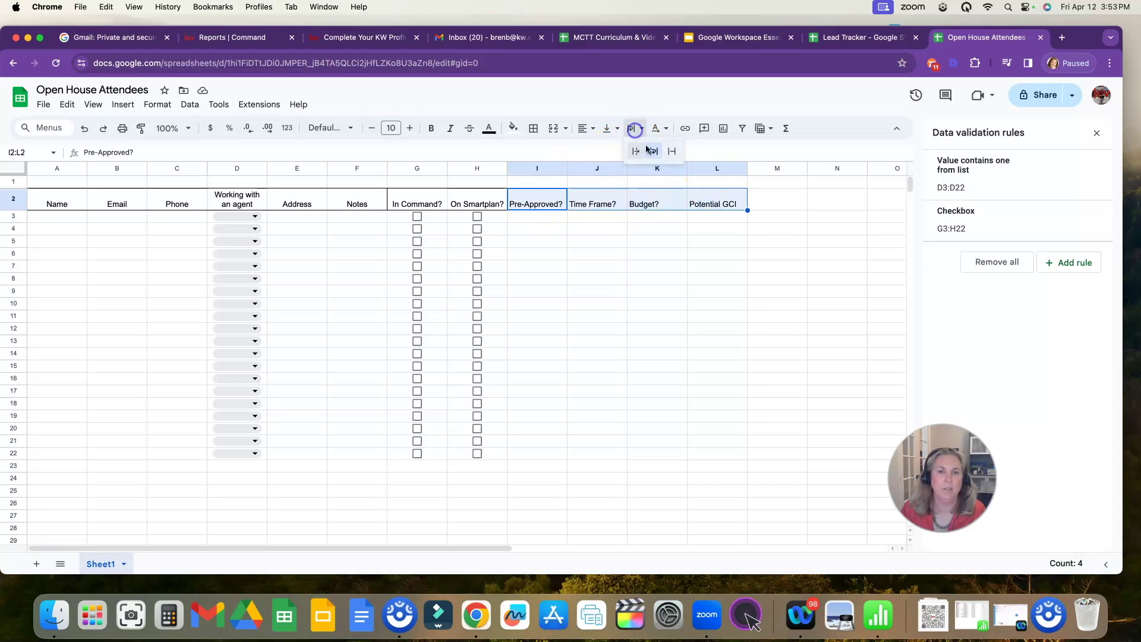
pyautogui.click(533, 129)
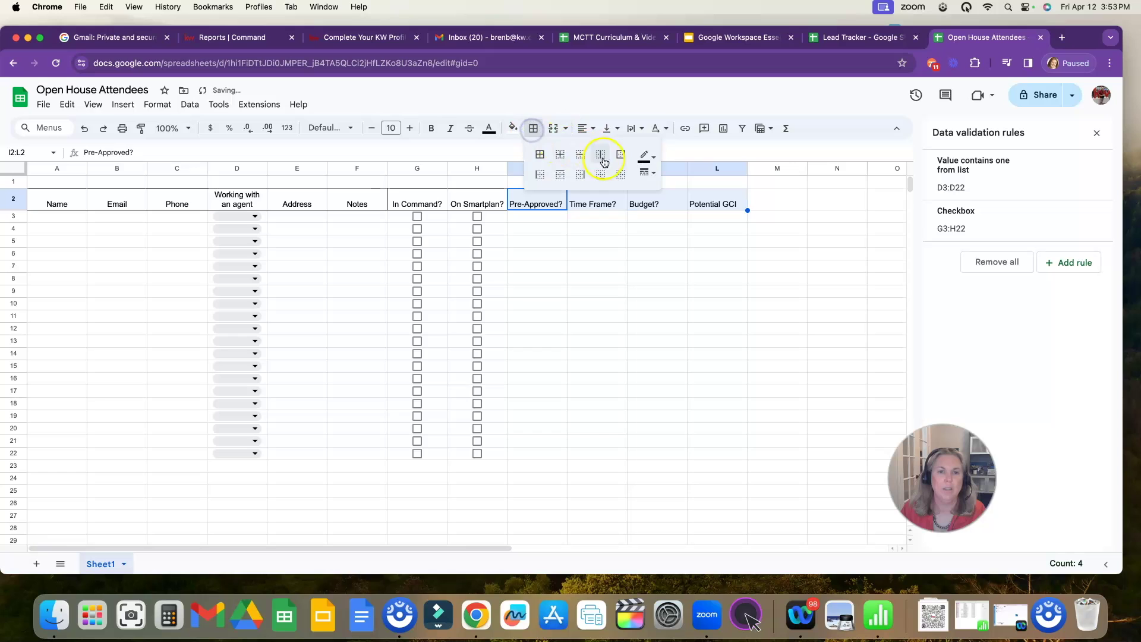
pyautogui.click(621, 154)
pyautogui.click(594, 230)
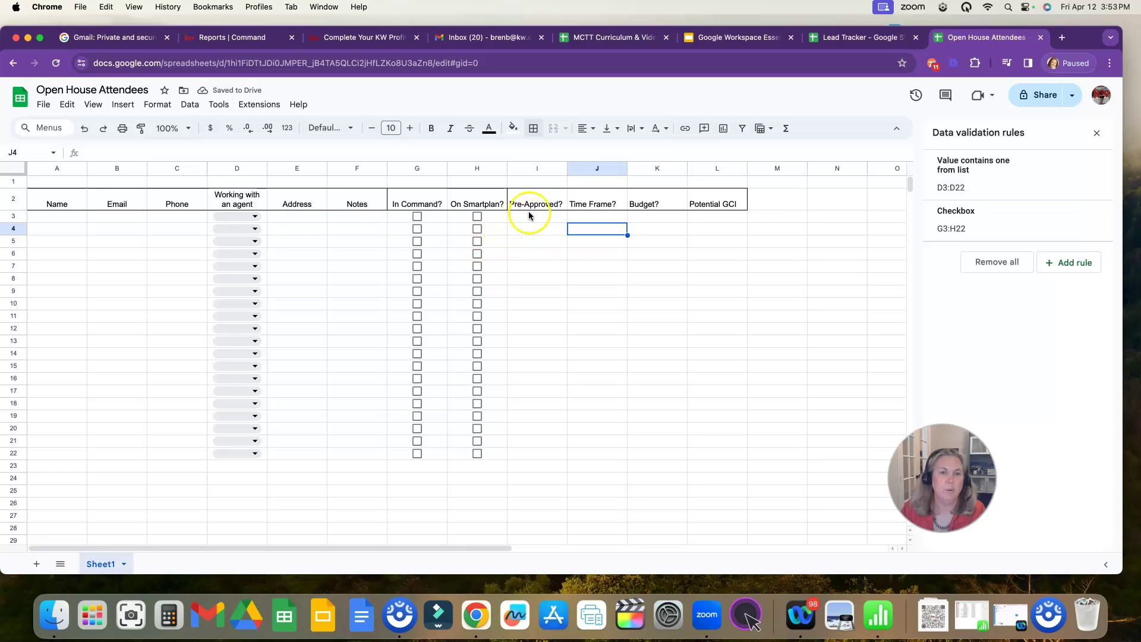
# - Add a dropdown rule to I3:I22 with options Yes and No
pyautogui.moveTo(529, 215); pyautogui.dragTo(543, 451)
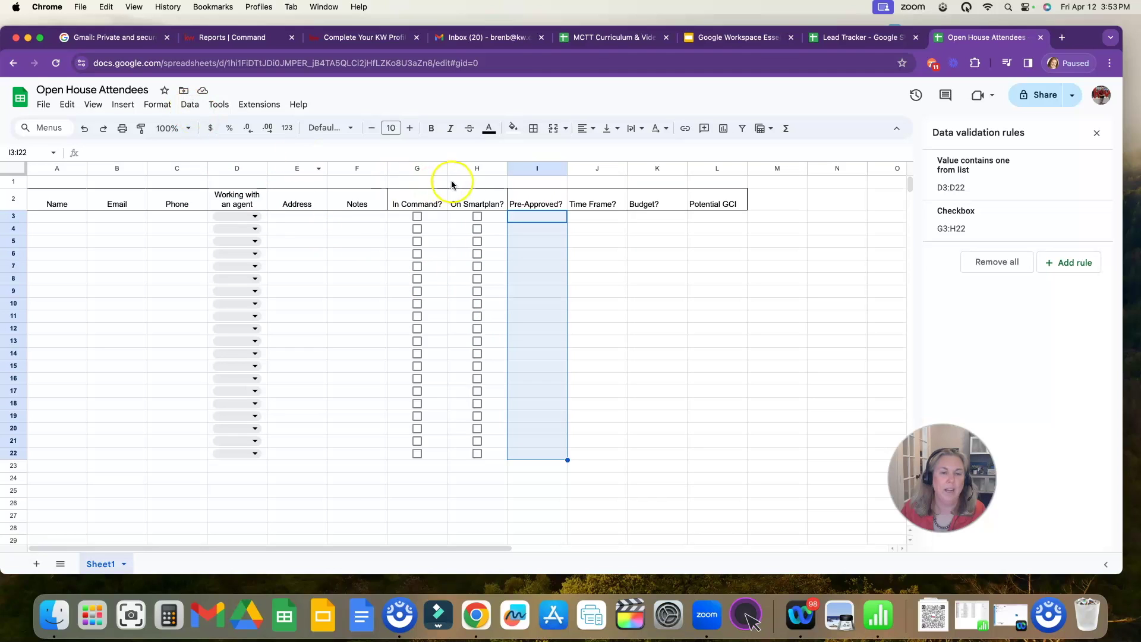
pyautogui.click(190, 105)
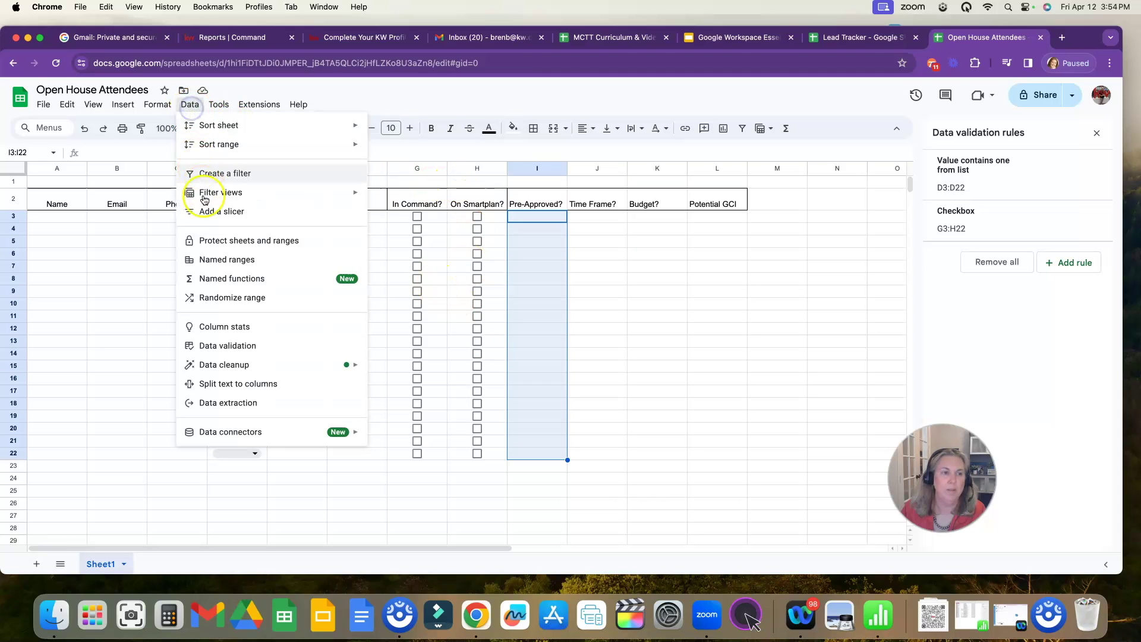
pyautogui.click(229, 345)
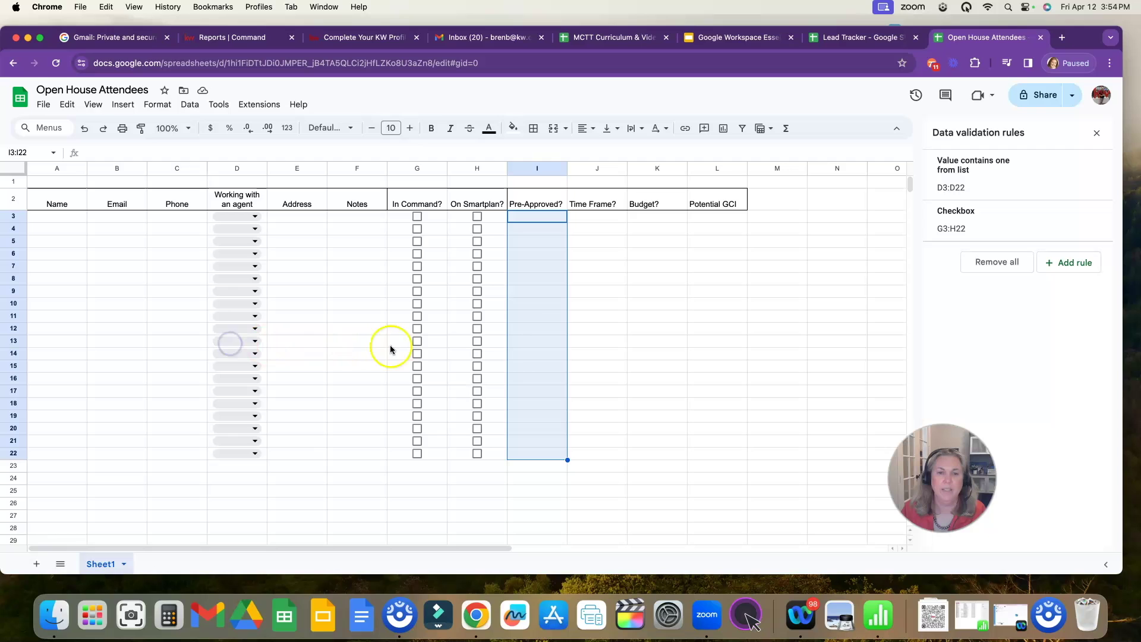
pyautogui.click(1072, 262)
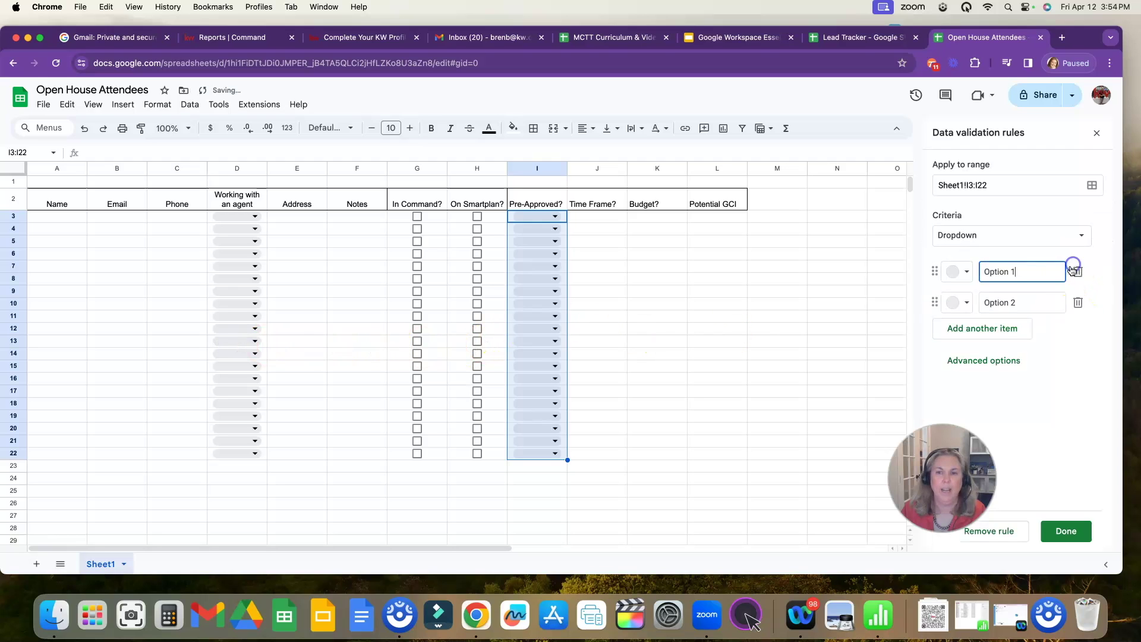
pyautogui.moveTo(1027, 274); pyautogui.dragTo(978, 271)
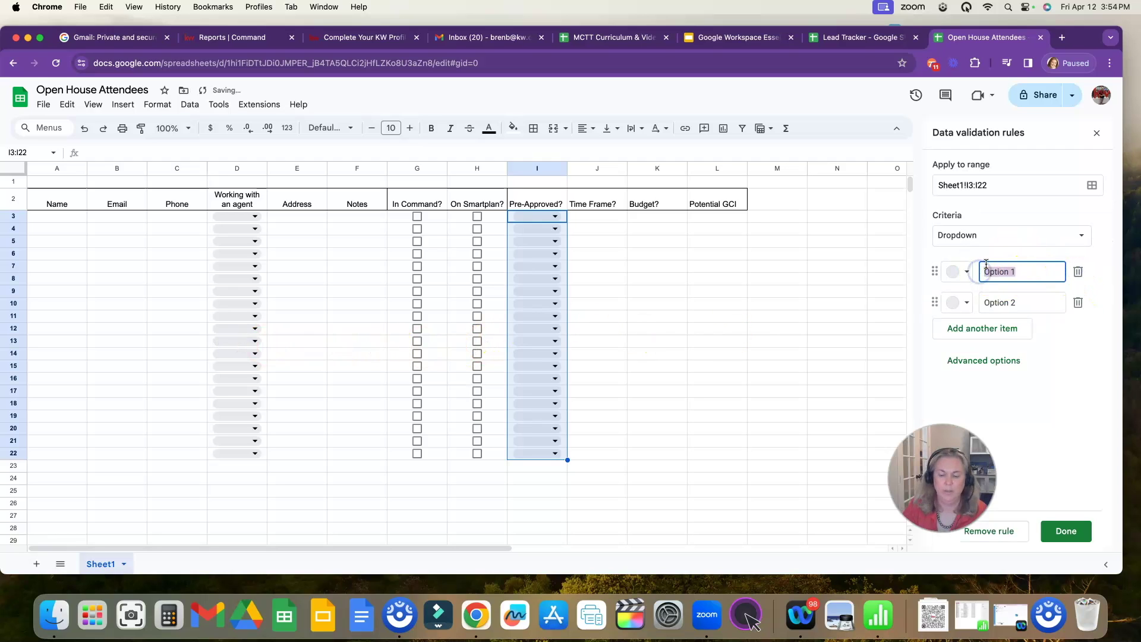
pyautogui.write('Yes')
pyautogui.press('Tab')
pyautogui.press('Tab')
pyautogui.press('Tab')
pyautogui.press('Tab')
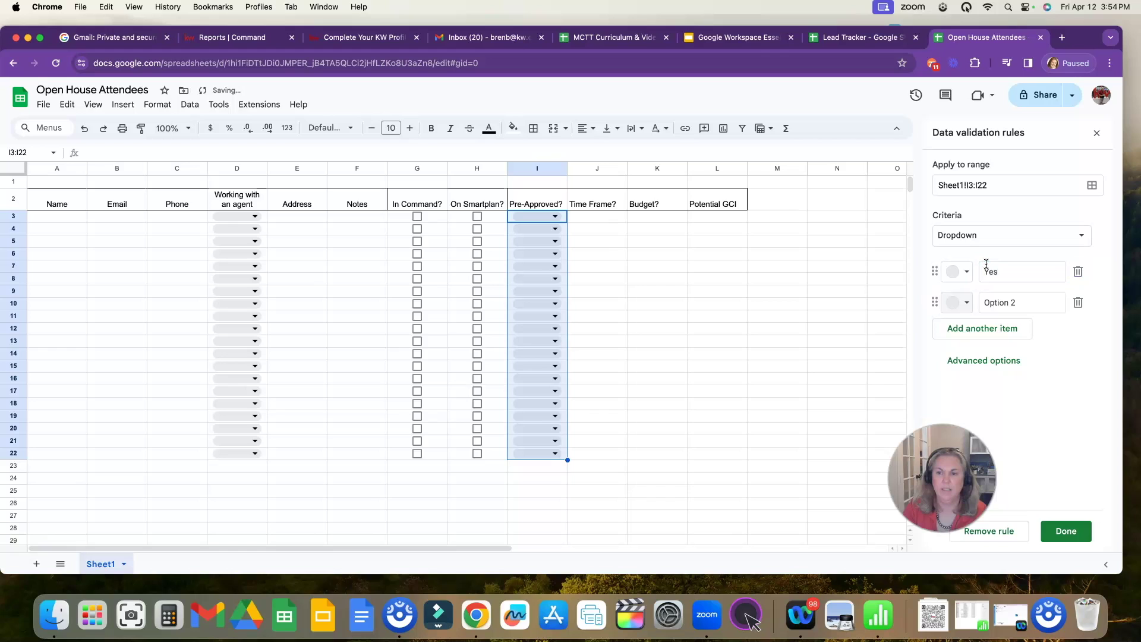
pyautogui.write('No')
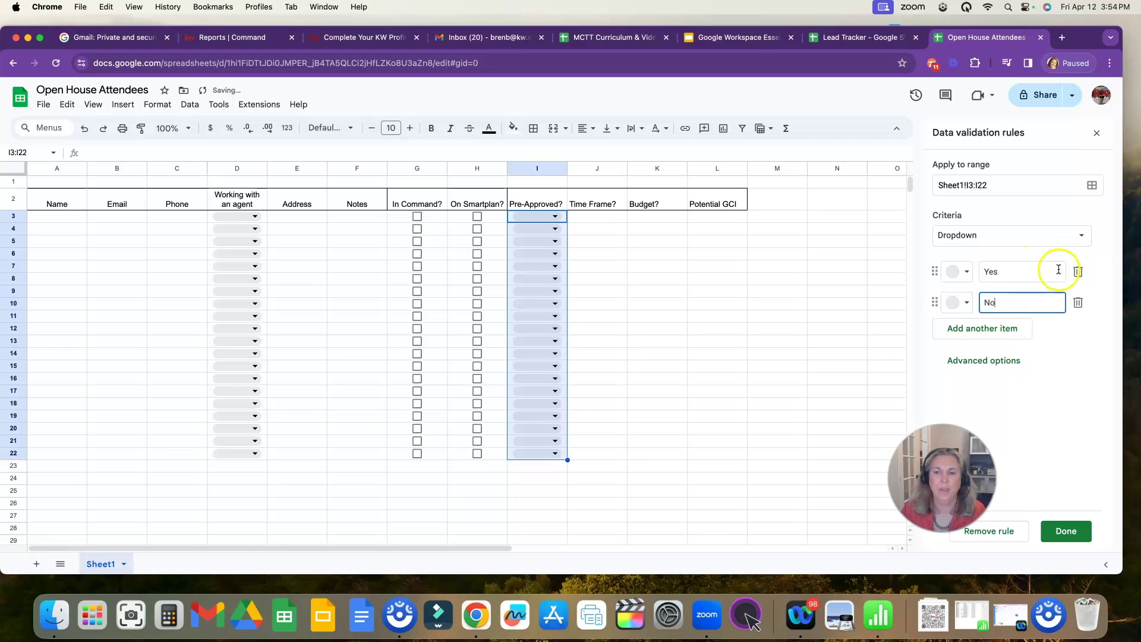
# - Colour Yes dark green and No red, save the rule, and check the I3 and D3 dropdowns
pyautogui.click(958, 272)
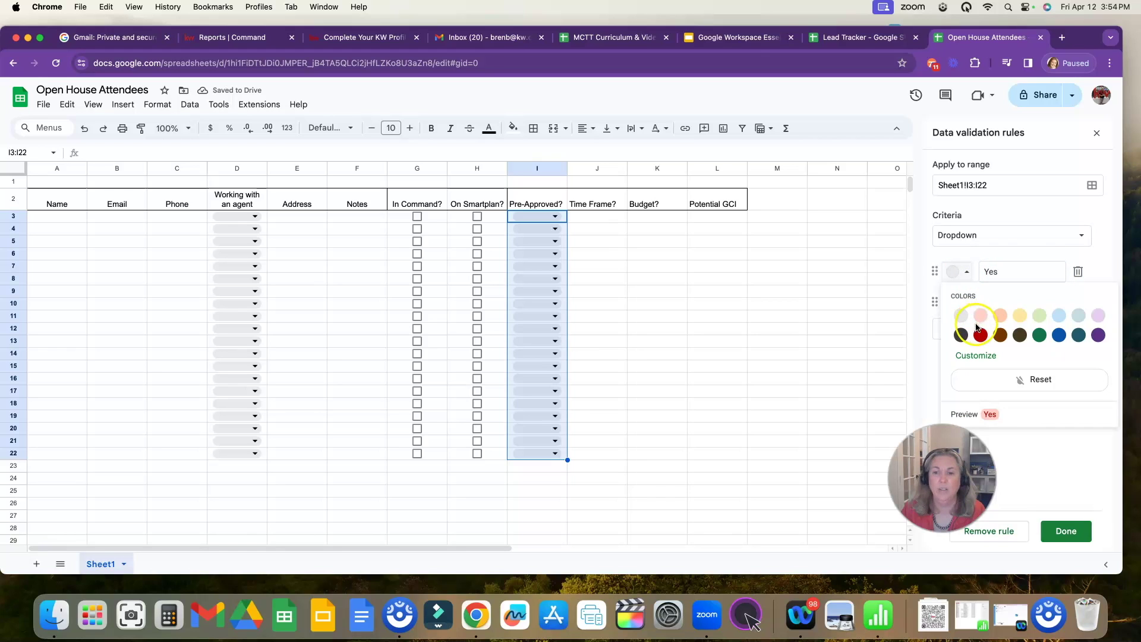
pyautogui.click(1039, 334)
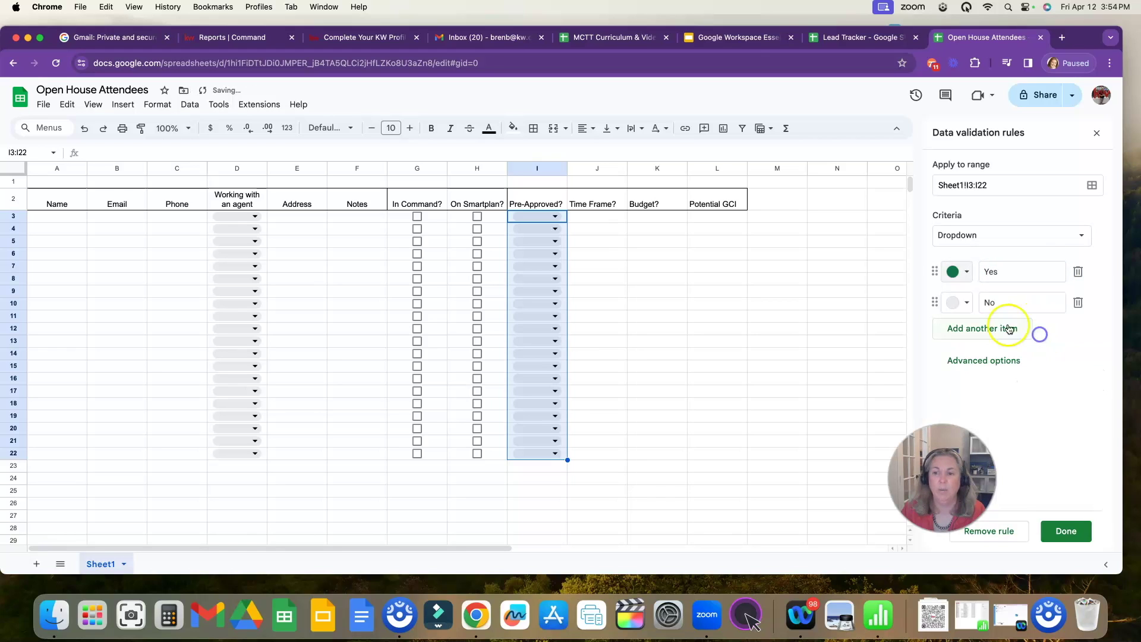
pyautogui.click(959, 302)
pyautogui.click(978, 365)
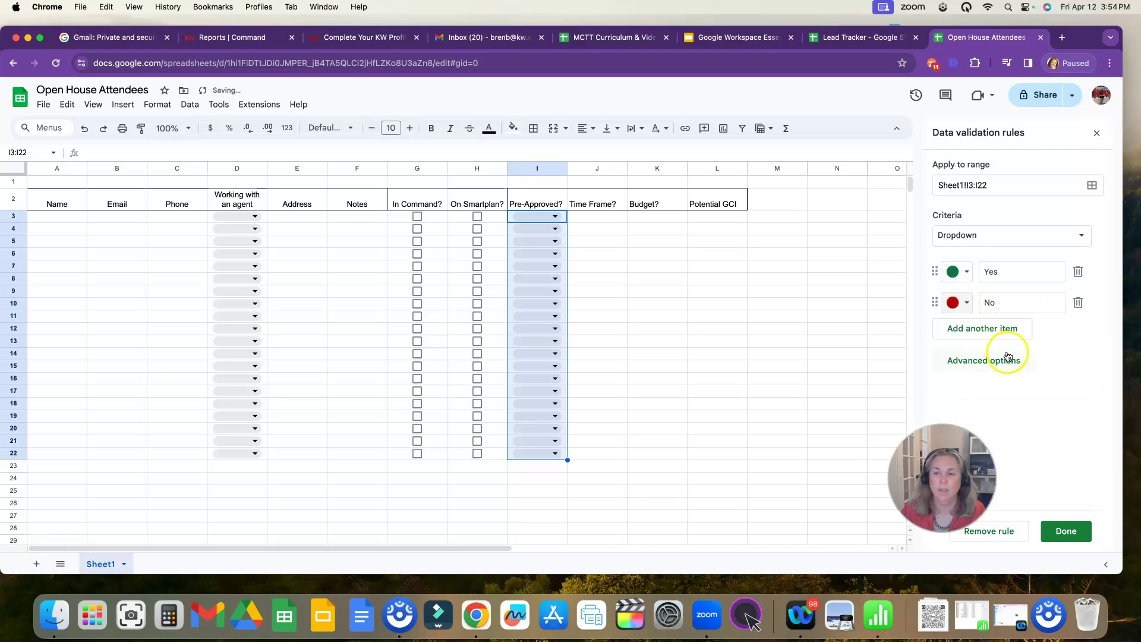
pyautogui.click(1065, 530)
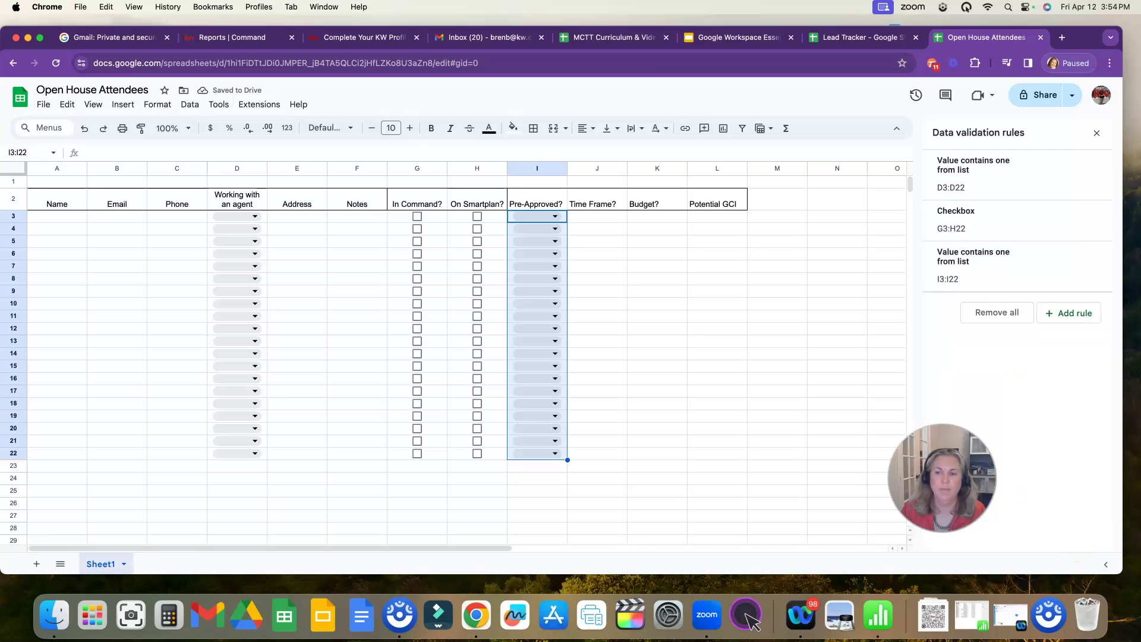
pyautogui.click(556, 217)
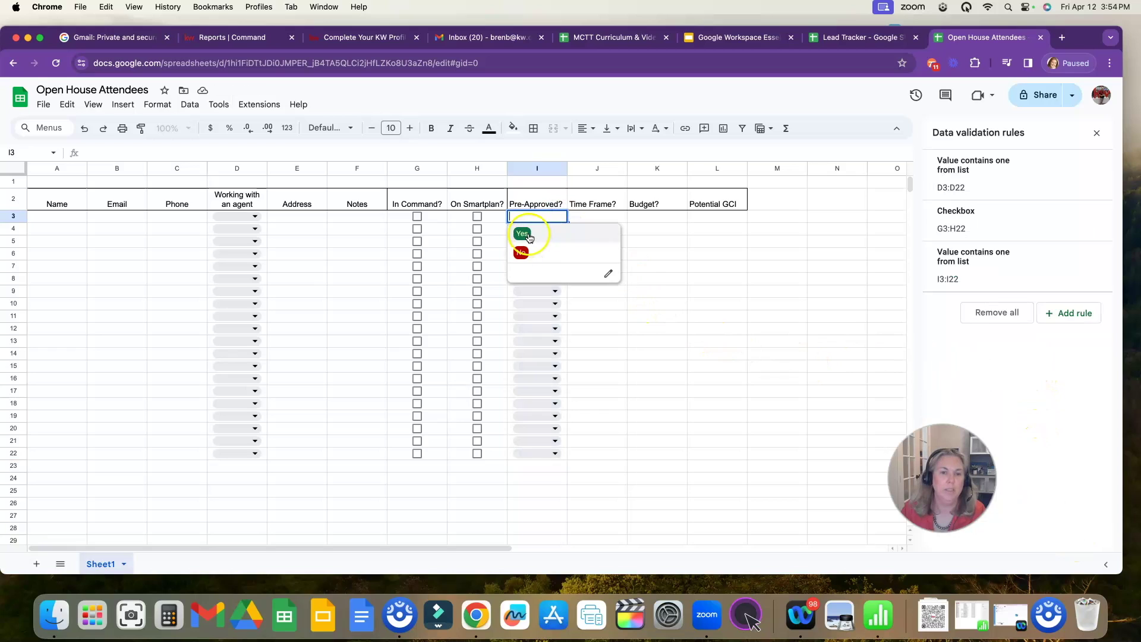
pyautogui.click(254, 216)
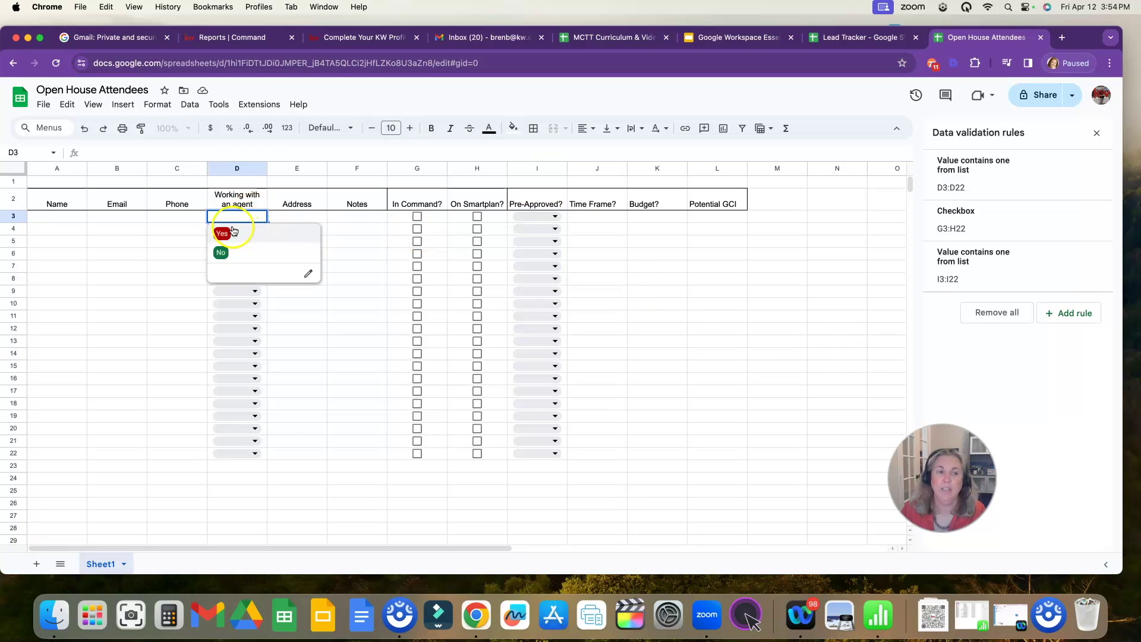
pyautogui.click(280, 216)
# - Enter a sample contact's name, e-mail address and phone number in A3:C3
pyautogui.click(74, 216)
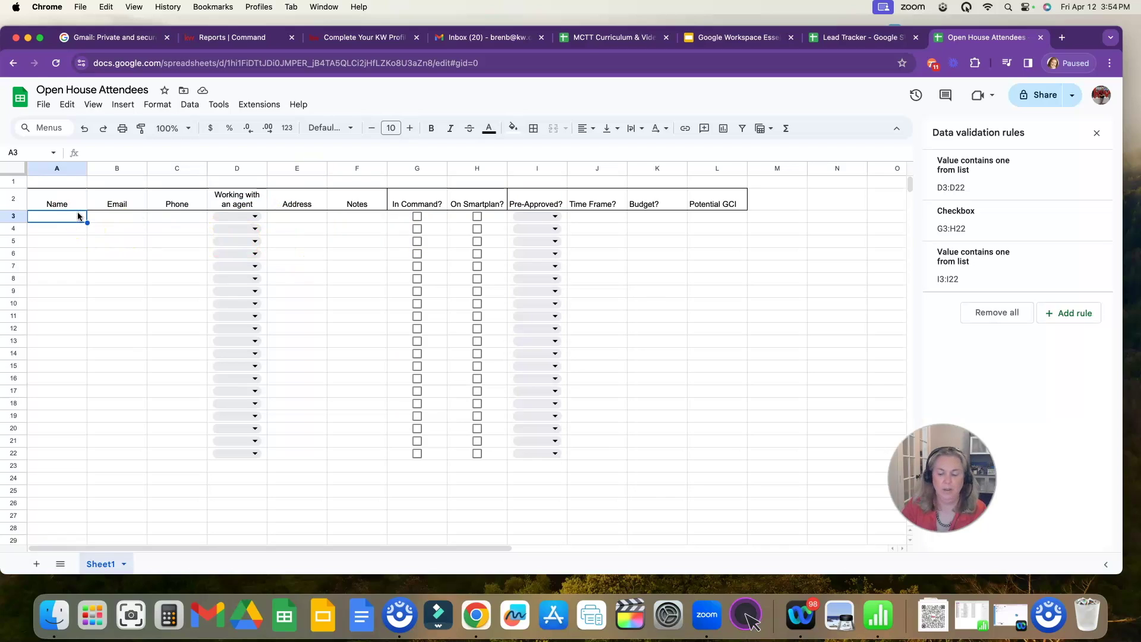
pyautogui.write('Test Contac')
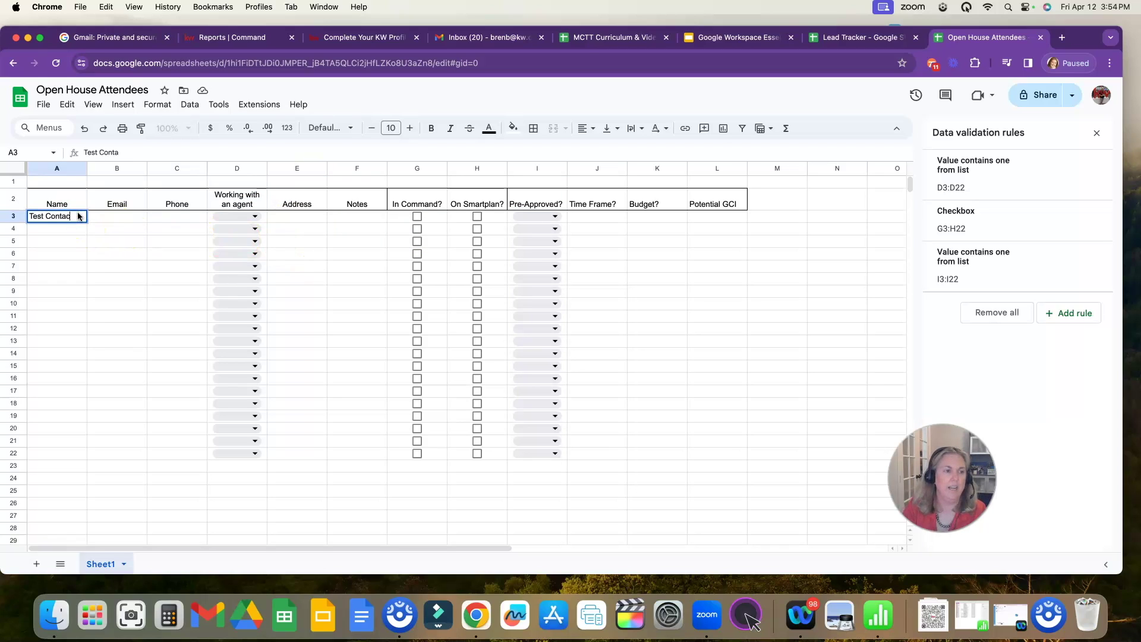
pyautogui.write('t')
pyautogui.press('Tab')
pyautogui.write('test ')
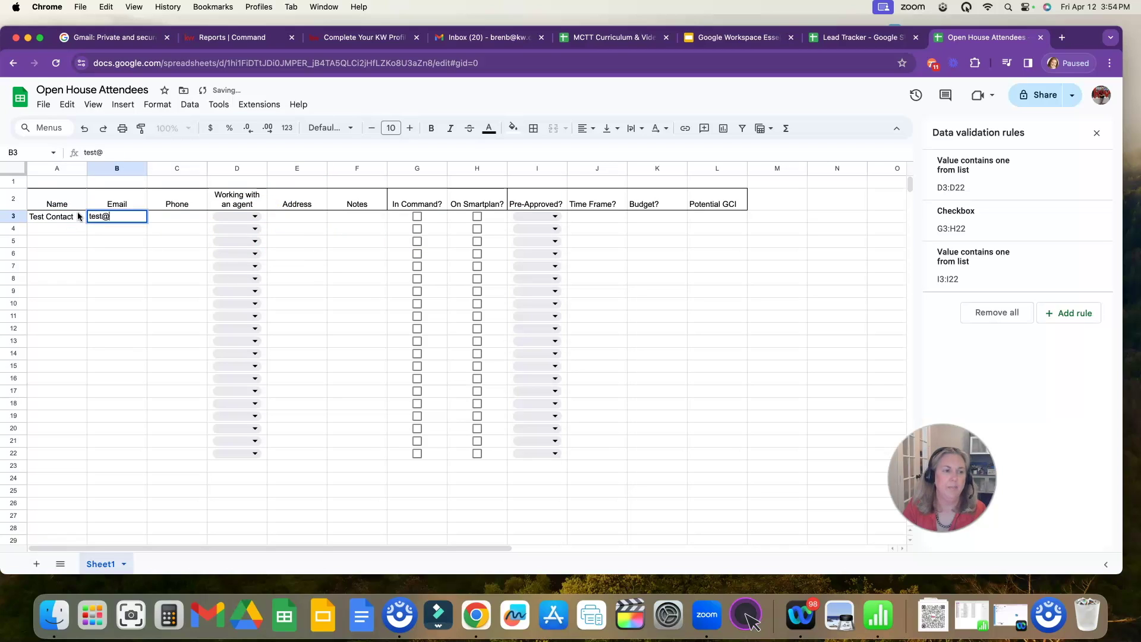
pyautogui.write('test.com')
pyautogui.press('Tab')
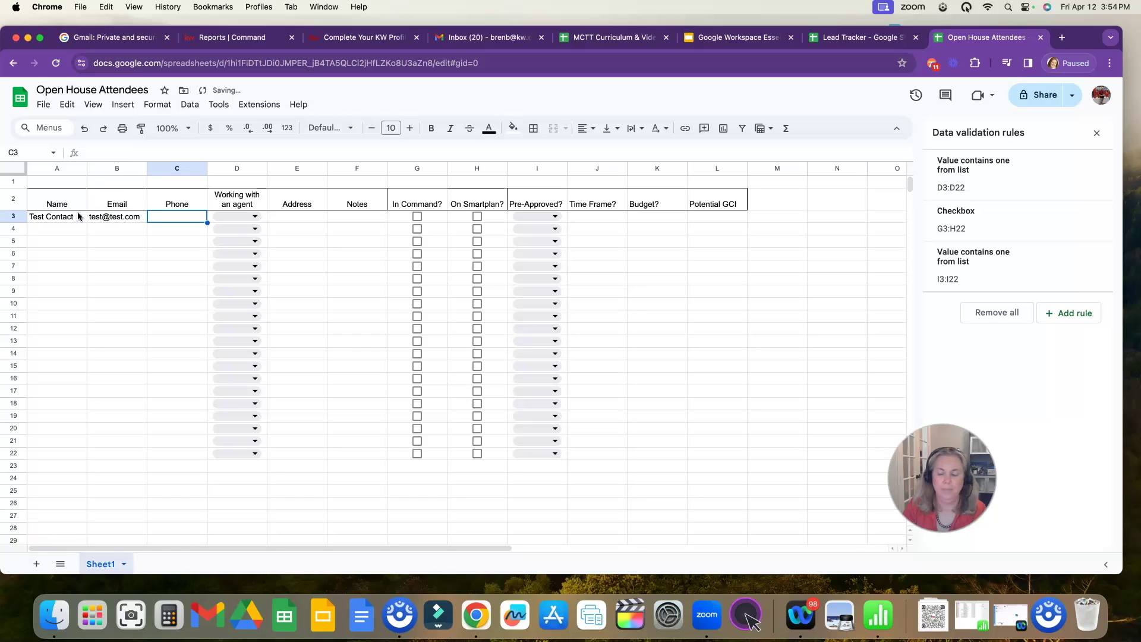
pyautogui.write('555-555-')
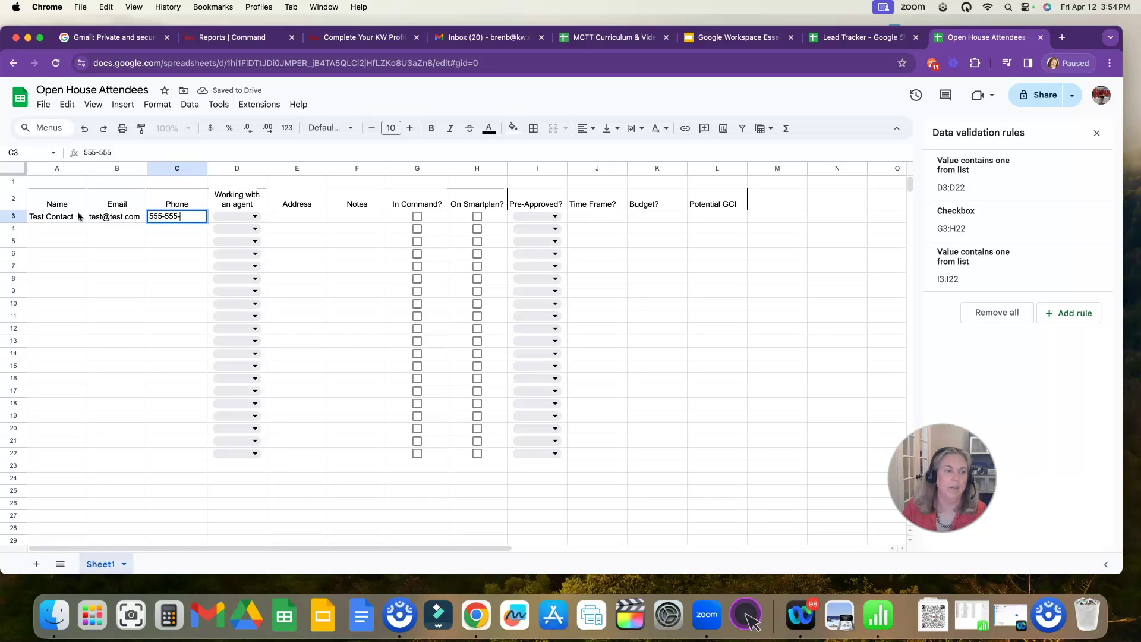
pyautogui.write('5555')
pyautogui.press('Tab')
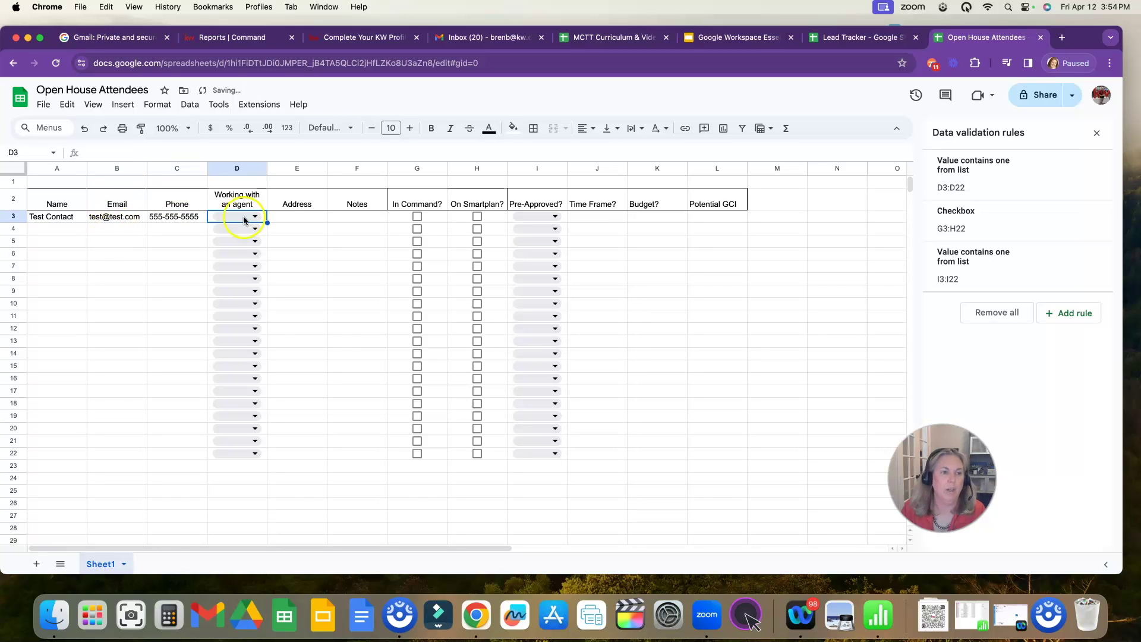
# - Set D3 to No, tick the G3 and H3 checkboxes, and set I3 to Yes
pyautogui.click(255, 217)
pyautogui.click(251, 256)
pyautogui.click(293, 217)
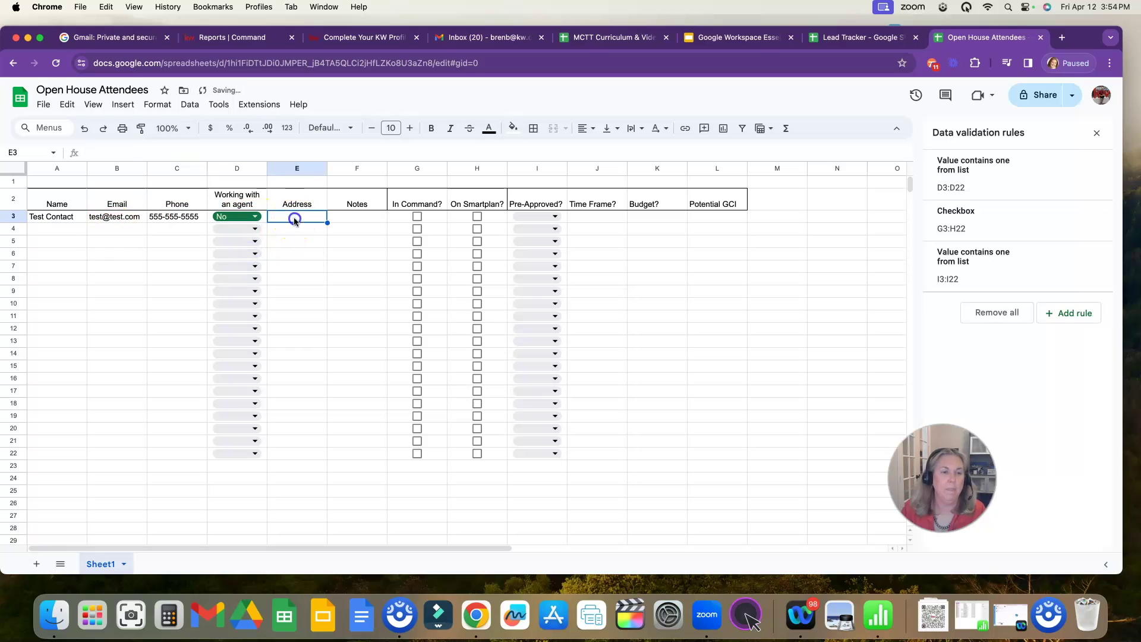
pyautogui.click(417, 216)
pyautogui.click(477, 218)
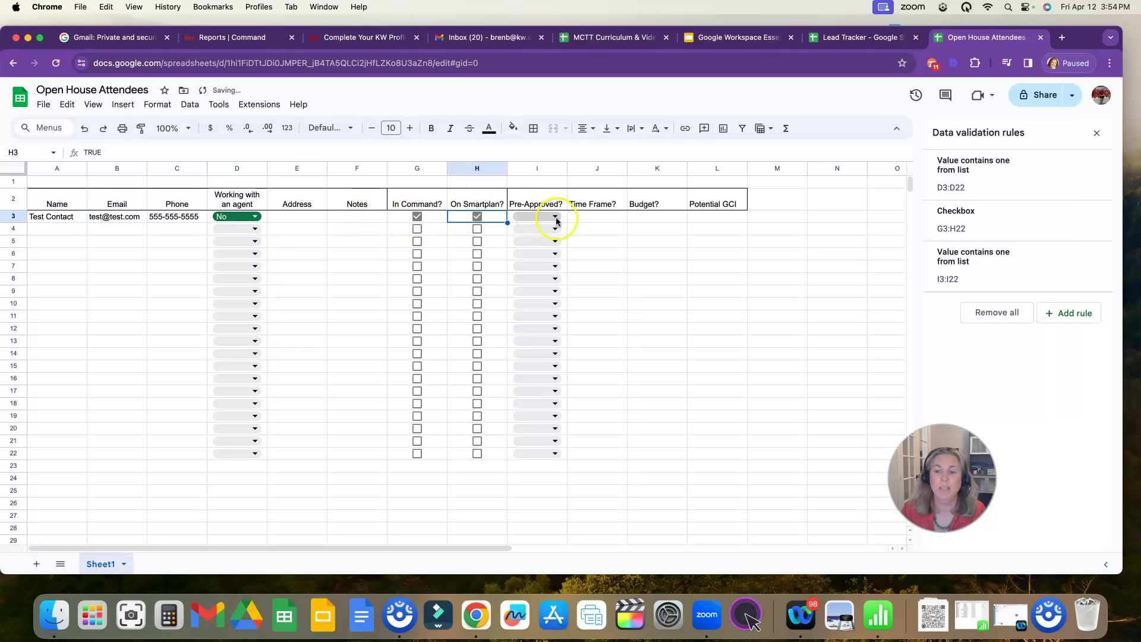
pyautogui.click(556, 218)
pyautogui.click(526, 233)
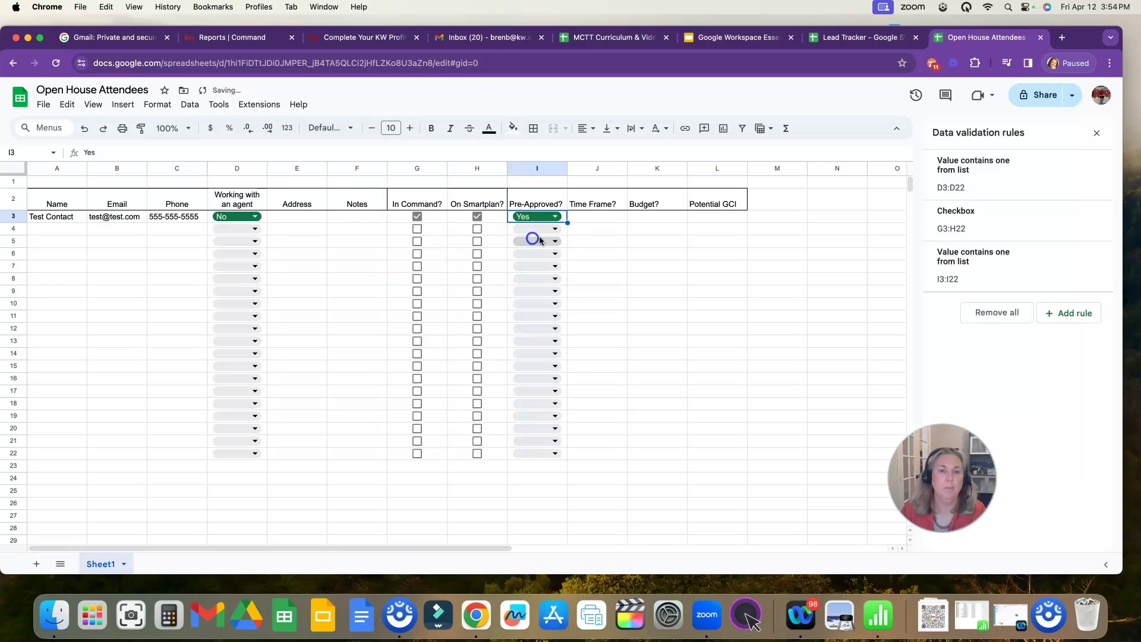
pyautogui.click(592, 220)
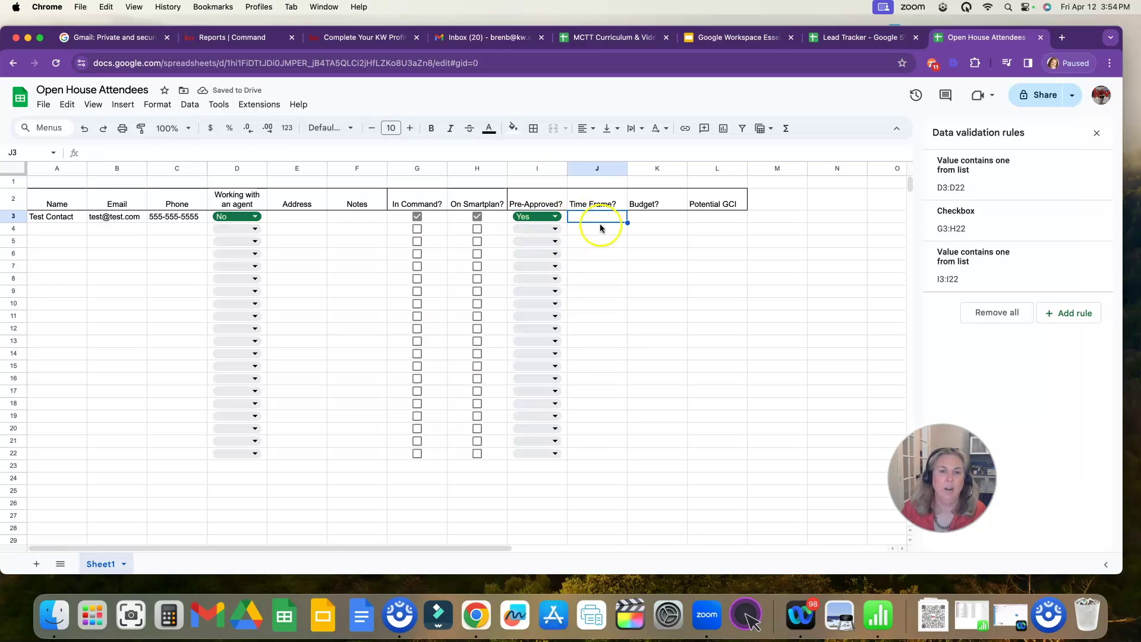
# - Add a dropdown rule to J3:J22 with options 1 month, 3 months, 6 months and 12 months+
pyautogui.moveTo(599, 227); pyautogui.dragTo(598, 453)
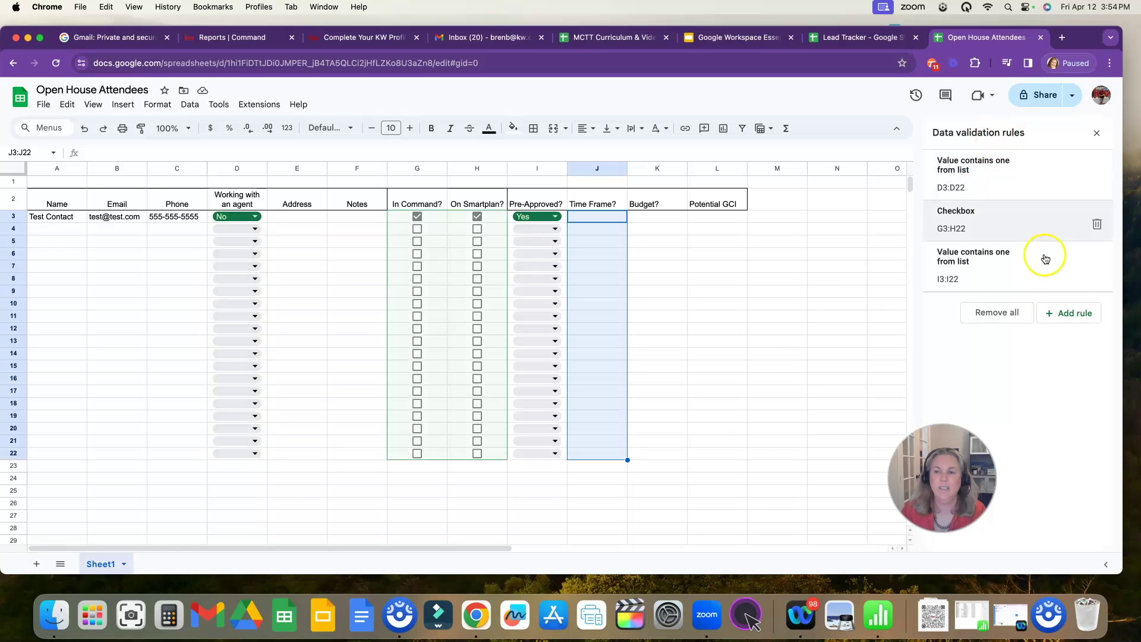
pyautogui.click(1065, 314)
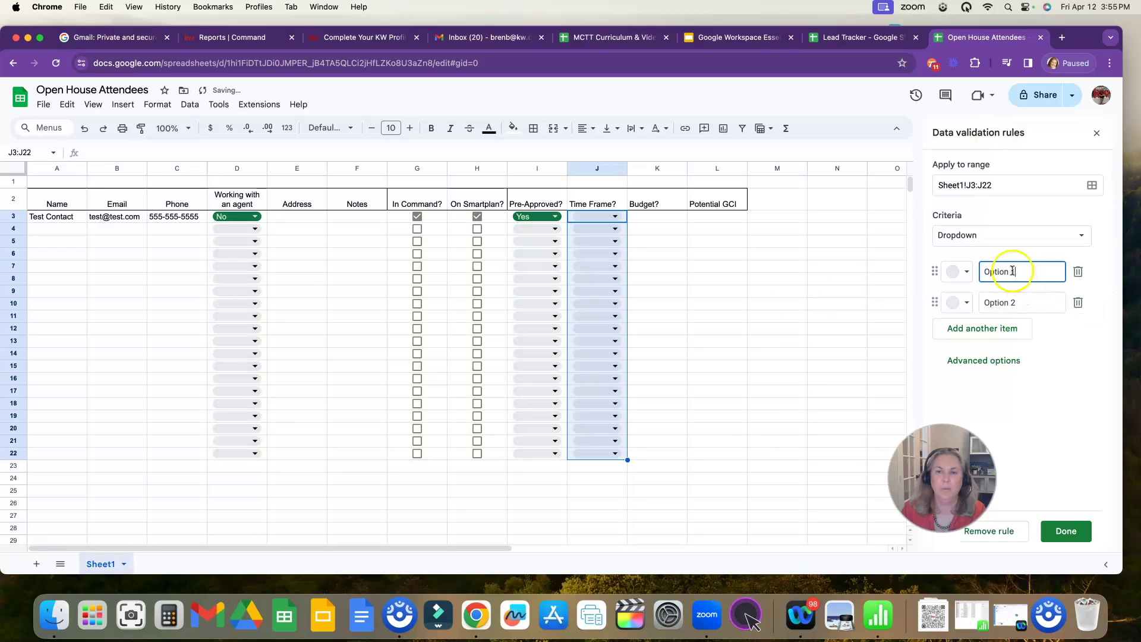
pyautogui.write('1 m')
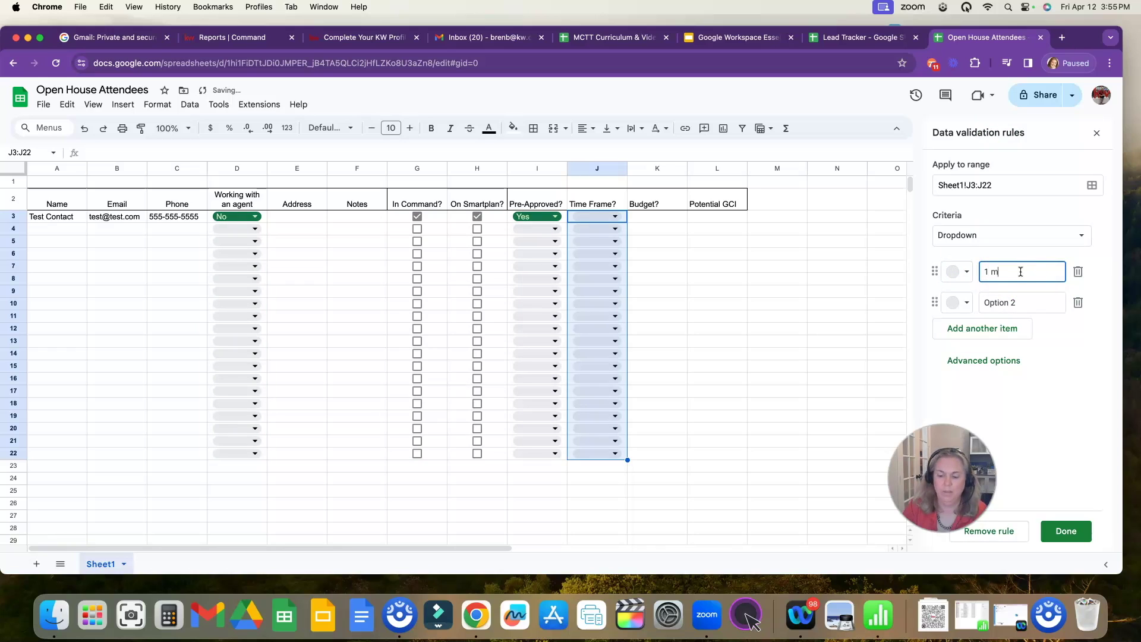
pyautogui.write('onth')
pyautogui.press('Tab')
pyautogui.write('3. mo')
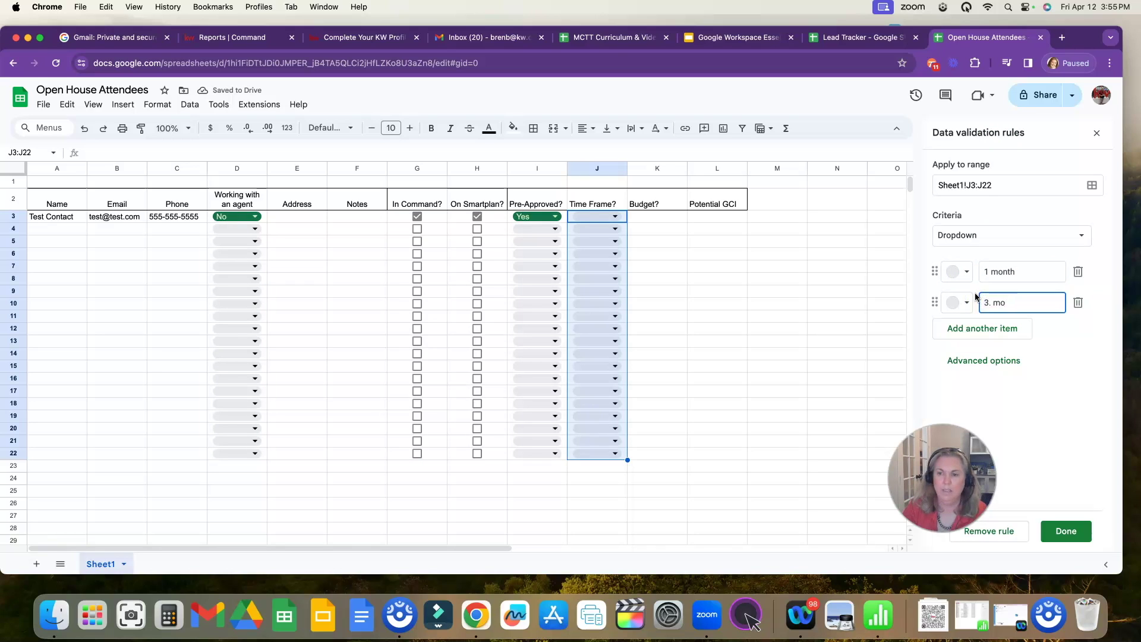
pyautogui.write('nths')
pyautogui.click(987, 328)
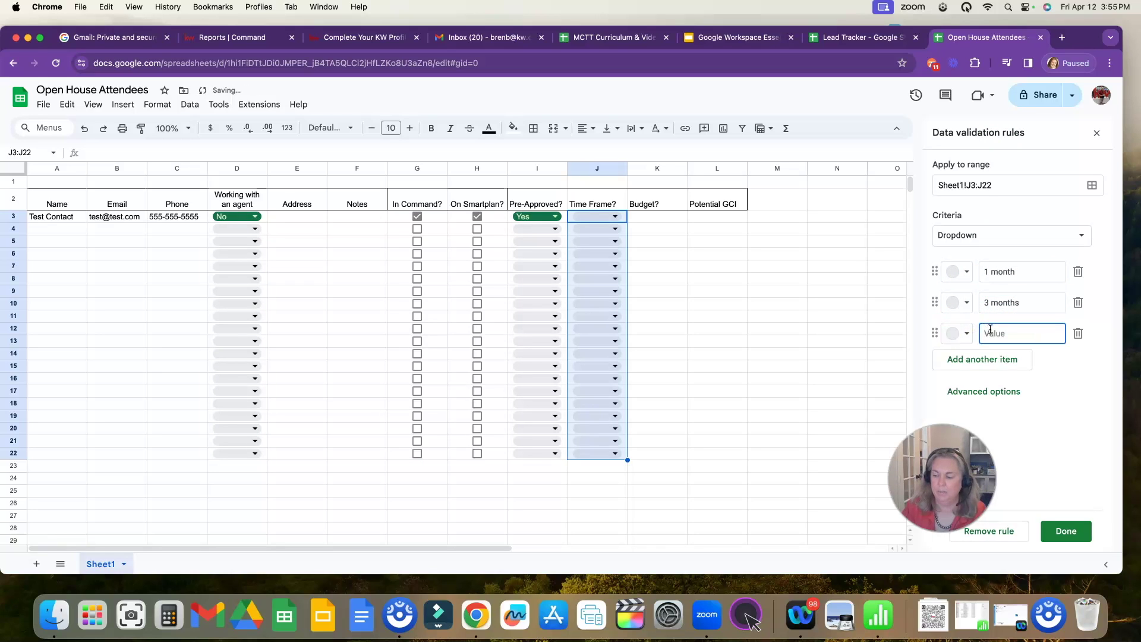
pyautogui.write('6 months')
pyautogui.click(1010, 359)
pyautogui.write('1')
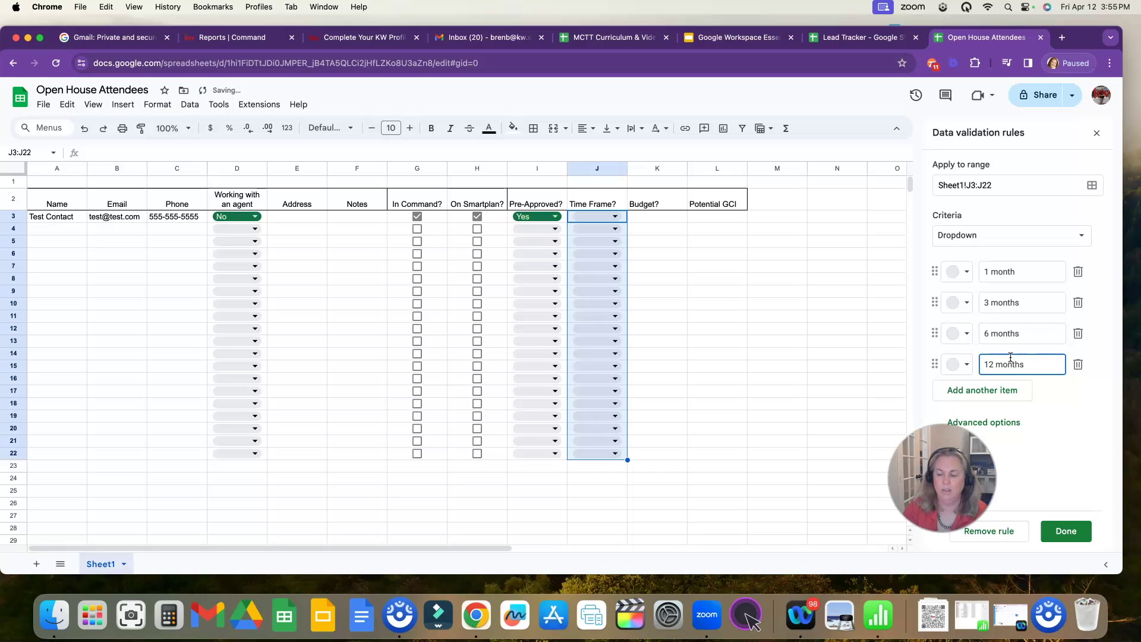
# - Colour the options light green, yellow, light orange and light red, save the rule, and check J3's choices
pyautogui.click(966, 272)
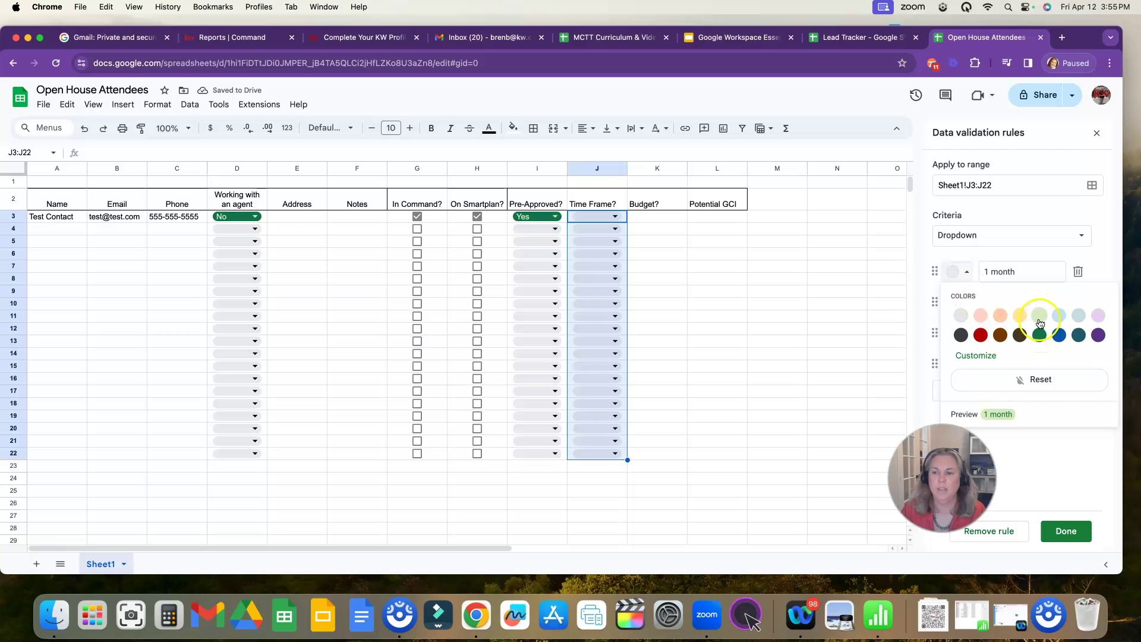
pyautogui.click(1039, 316)
pyautogui.click(966, 303)
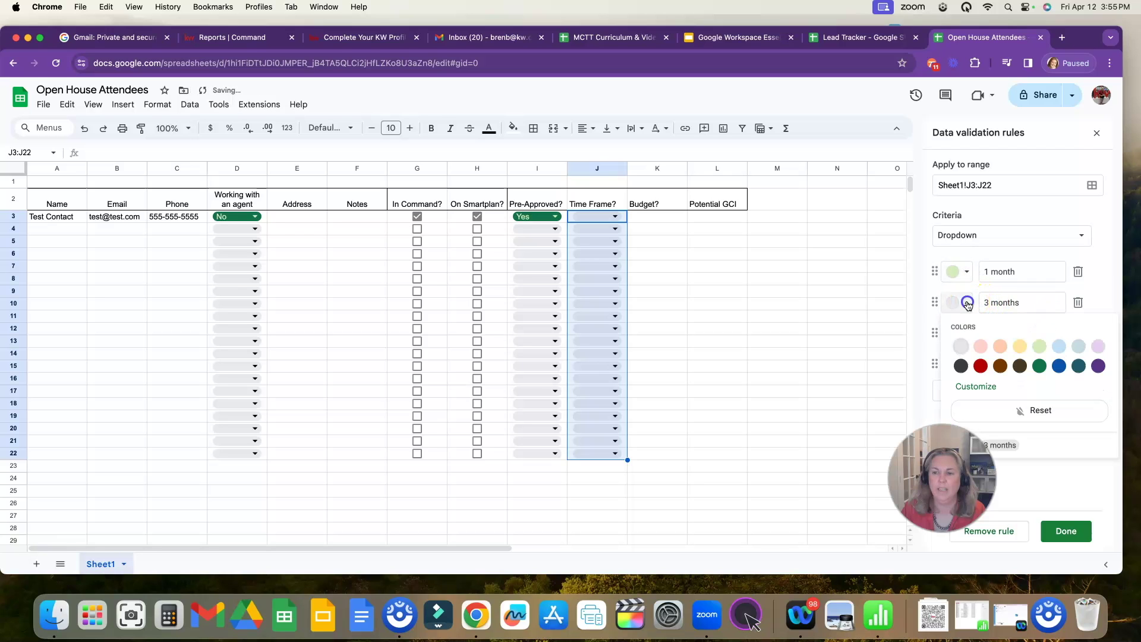
pyautogui.click(1019, 347)
pyautogui.click(966, 334)
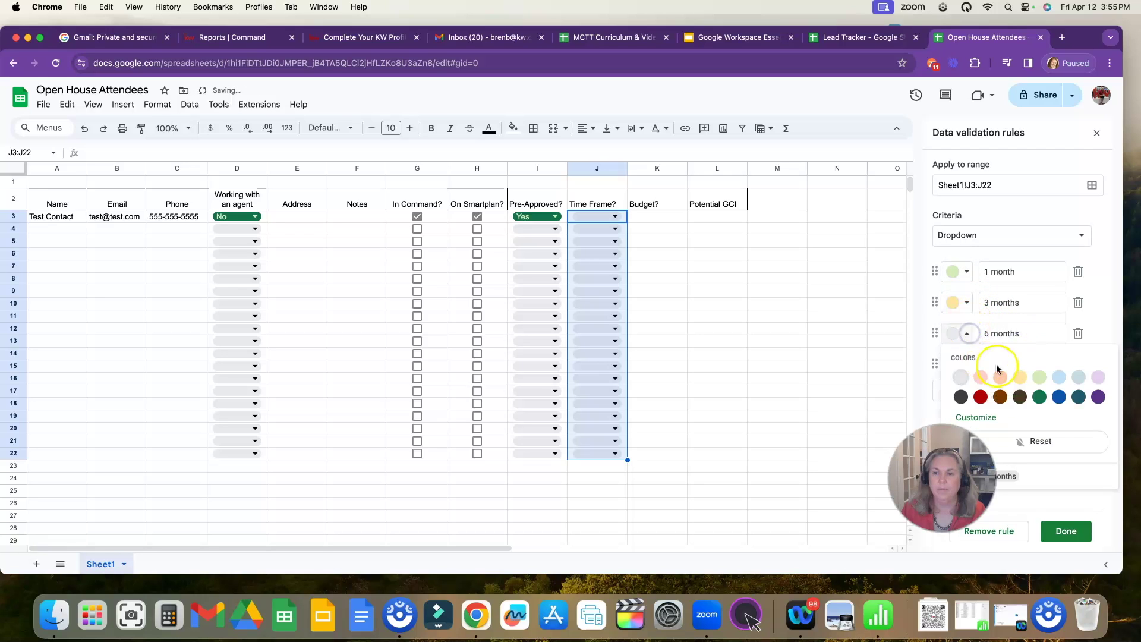
pyautogui.click(1000, 377)
pyautogui.click(966, 364)
pyautogui.click(982, 408)
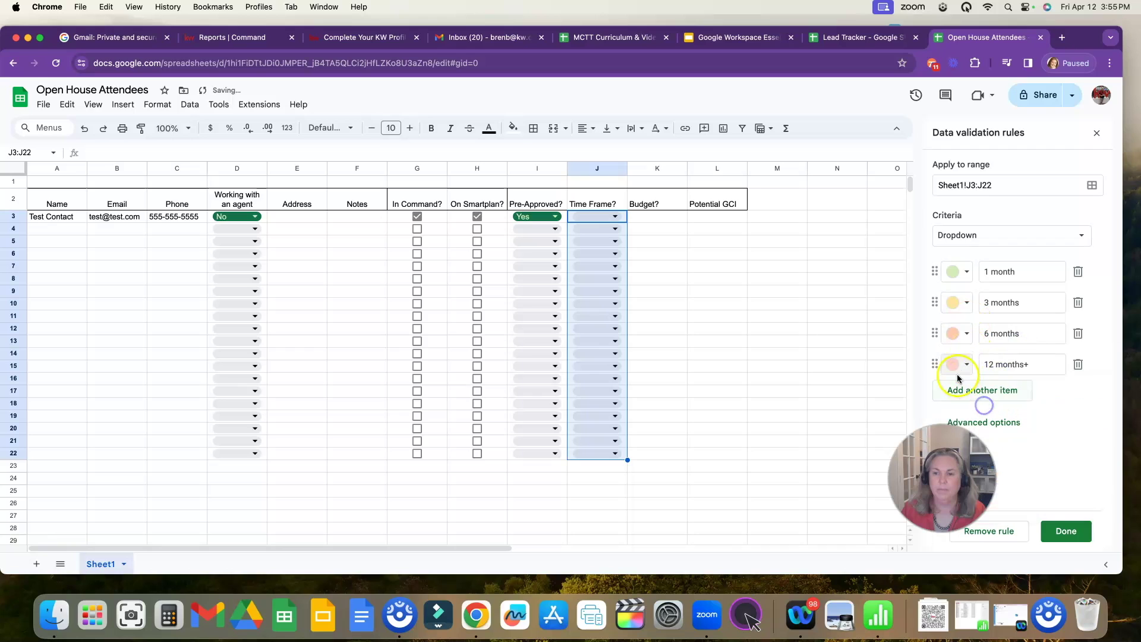
pyautogui.click(1066, 531)
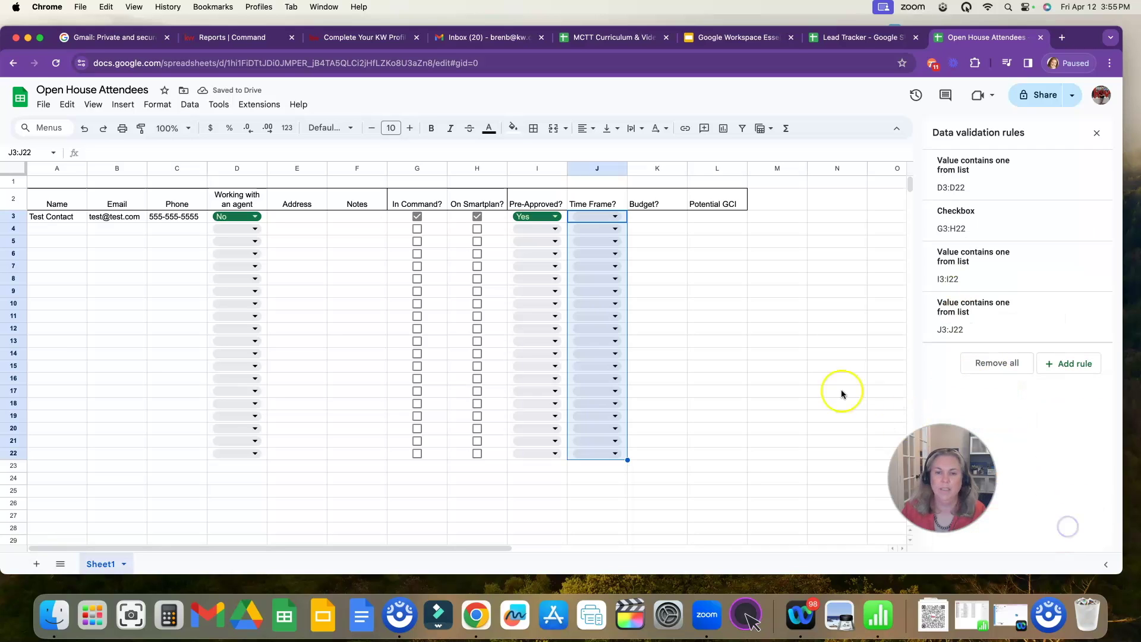
pyautogui.click(616, 217)
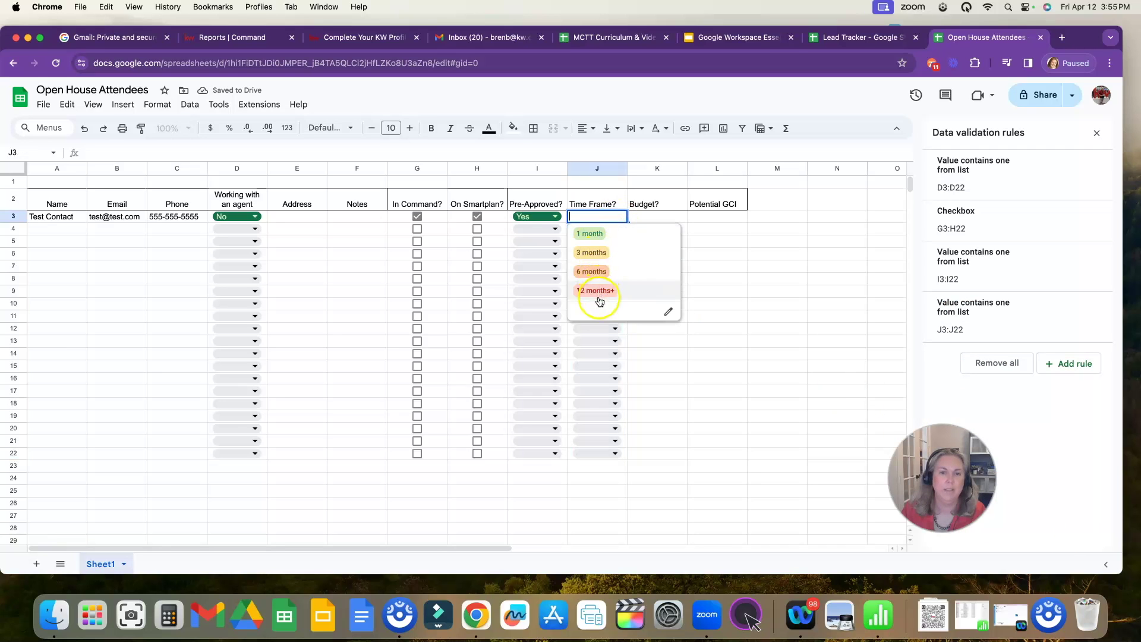
pyautogui.click(790, 259)
pyautogui.click(616, 216)
# - Set J3 to 1 month and enter a 500000 budget in K3
pyautogui.click(606, 233)
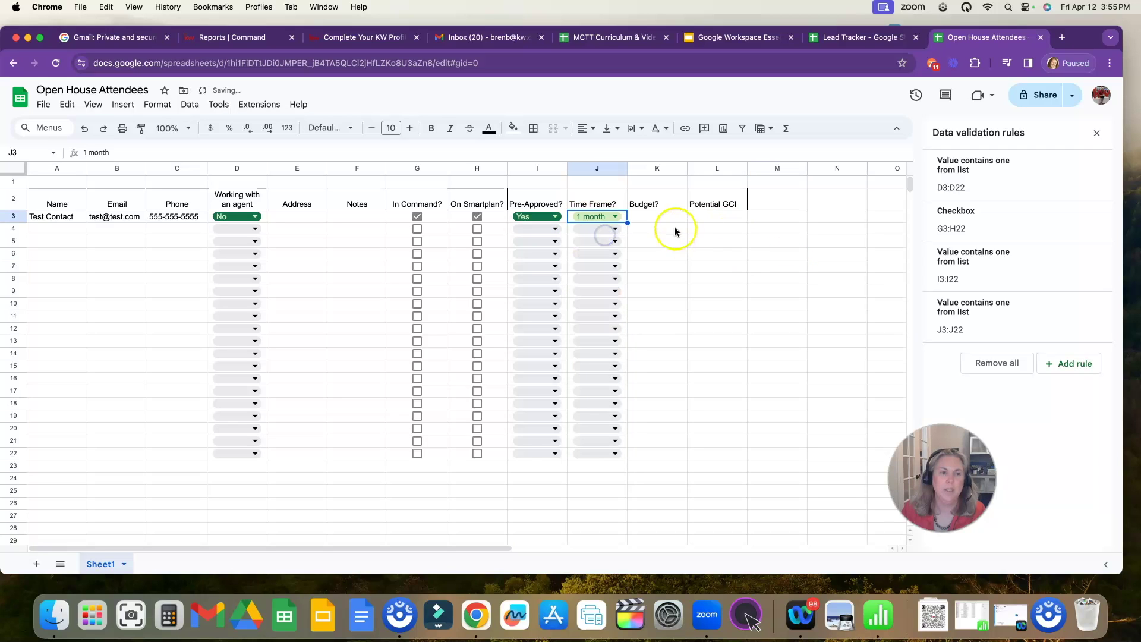
pyautogui.click(661, 217)
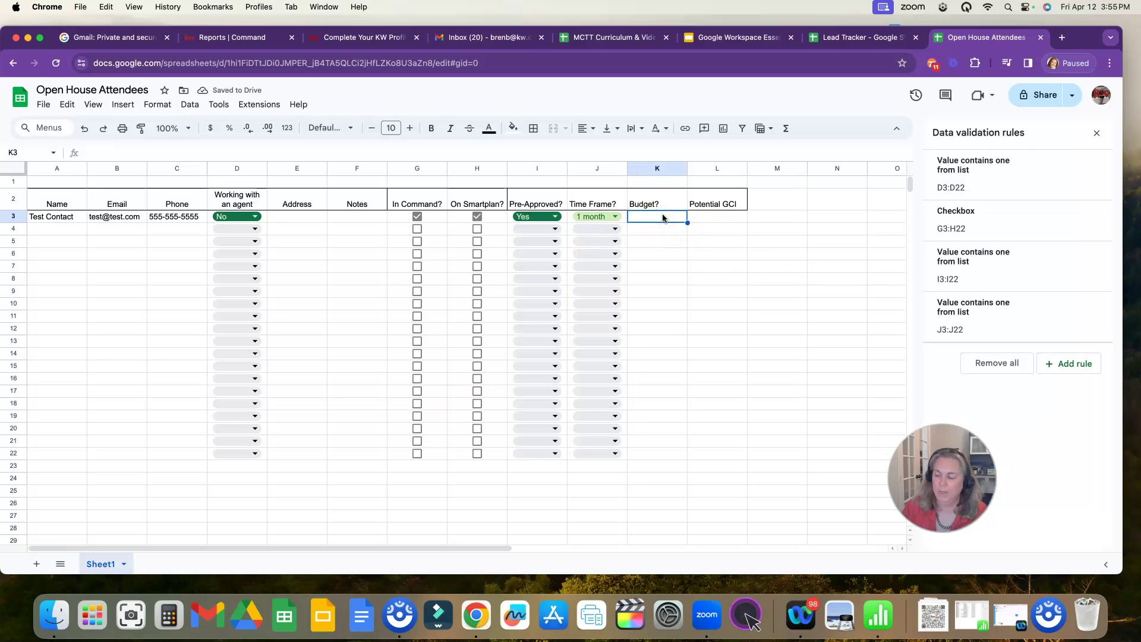
pyautogui.write('500000')
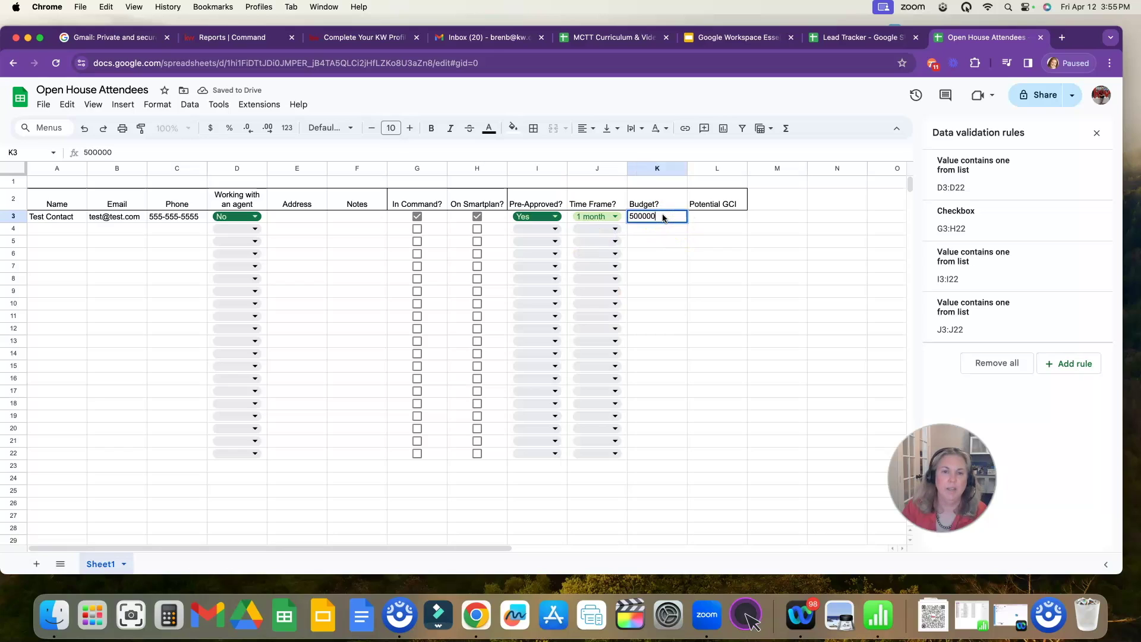
pyautogui.press('Tab')
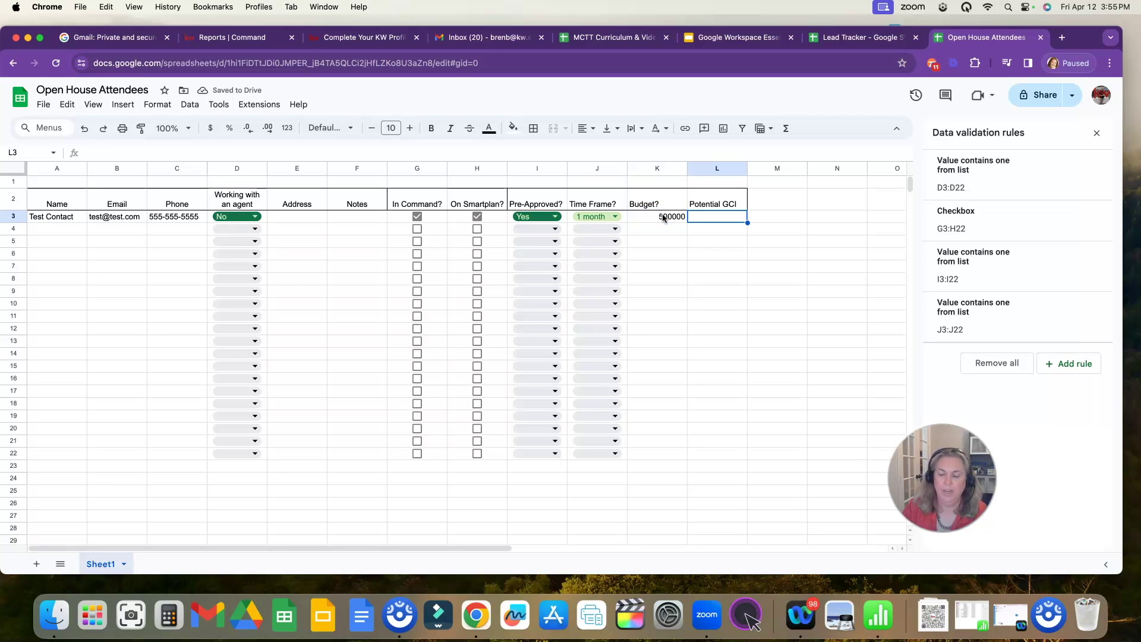
# - Enter =K3*.03 in L3 so Potential GCI shows 15000
pyautogui.write('=')
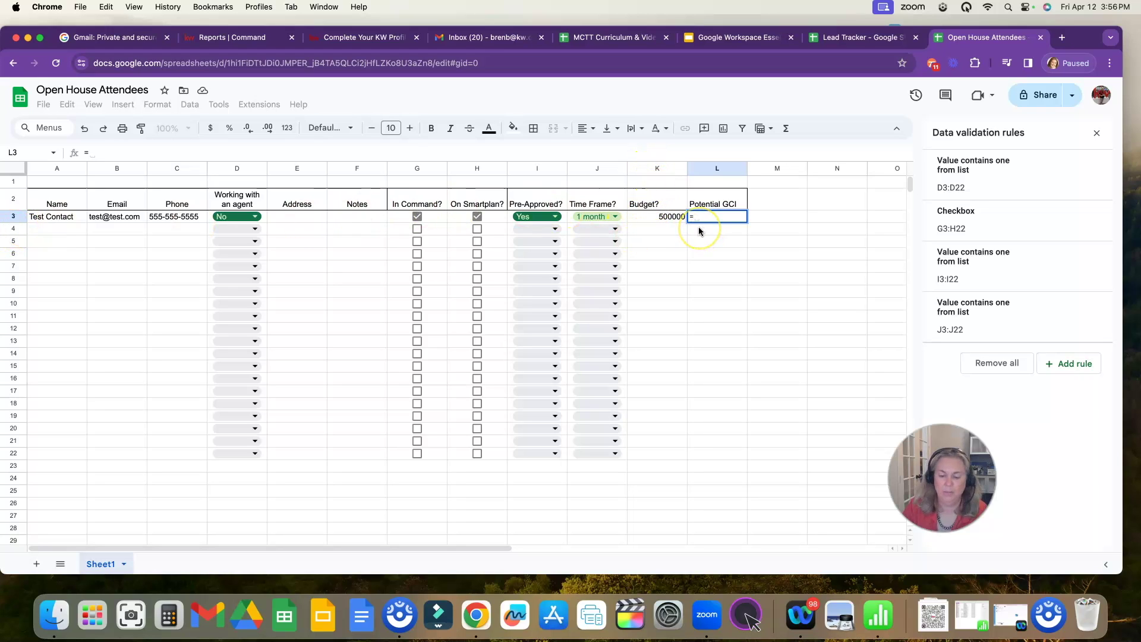
pyautogui.write('k3')
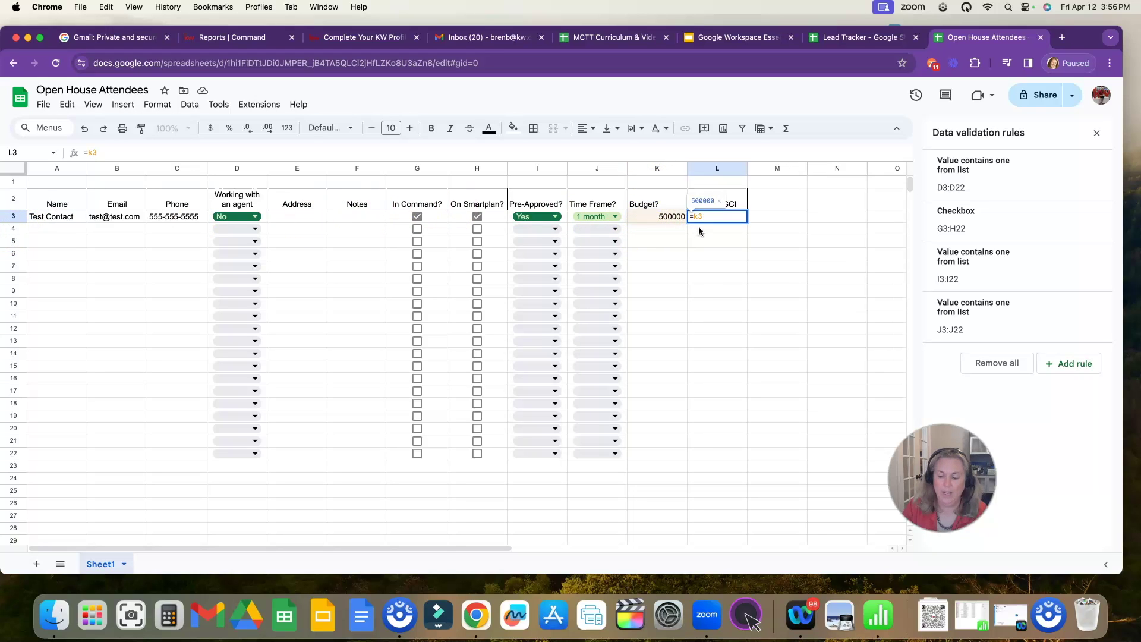
pyautogui.write('*')
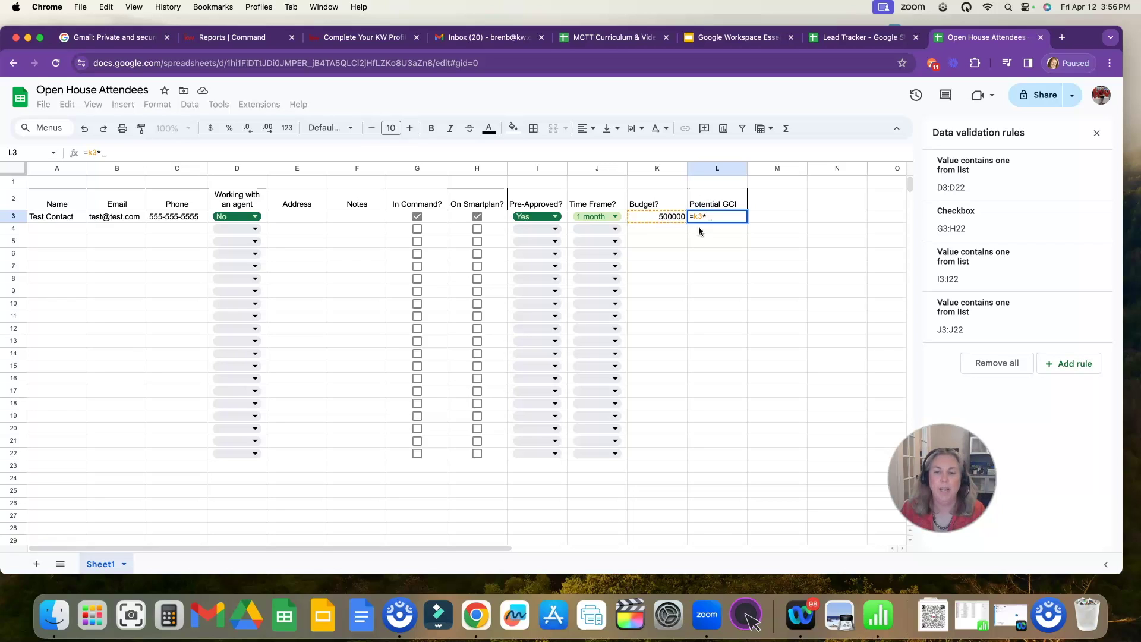
pyautogui.write('.03')
pyautogui.press('Return')
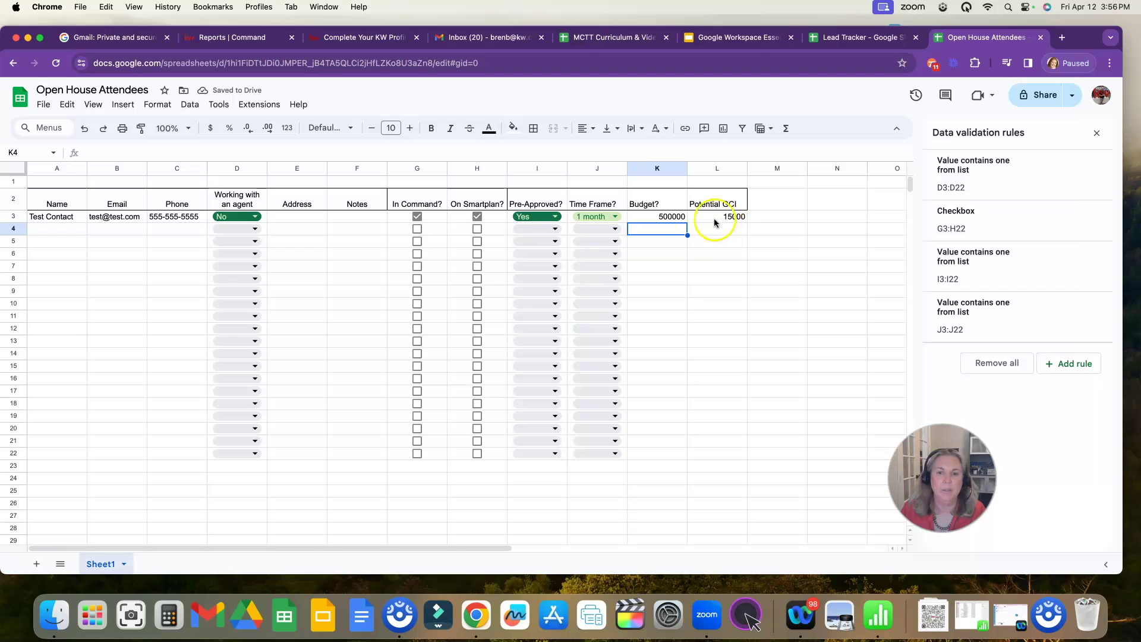
pyautogui.moveTo(680, 219); pyautogui.dragTo(701, 455)
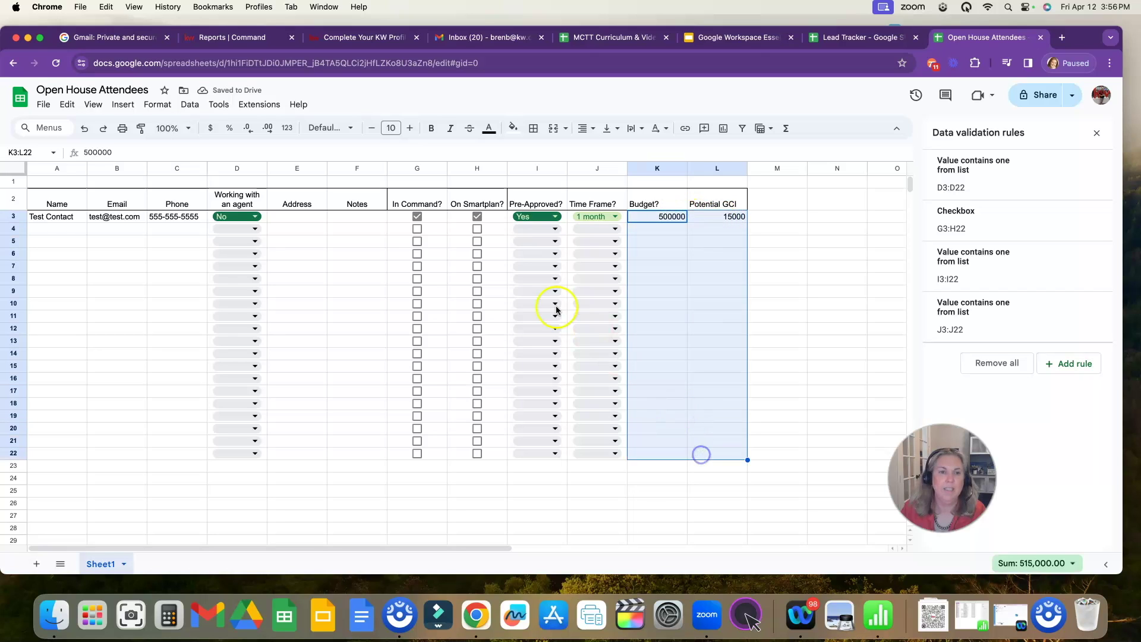
# - Format K3:L22 as currency with both decimal places removed
pyautogui.click(214, 130)
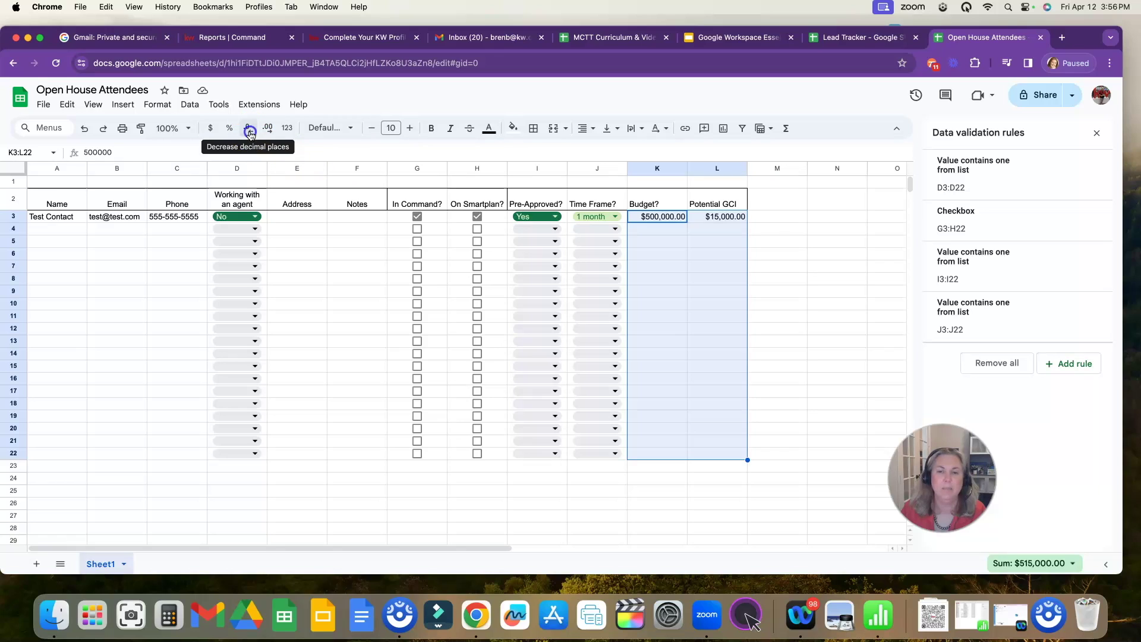
pyautogui.click(250, 132)
pyautogui.click(251, 132)
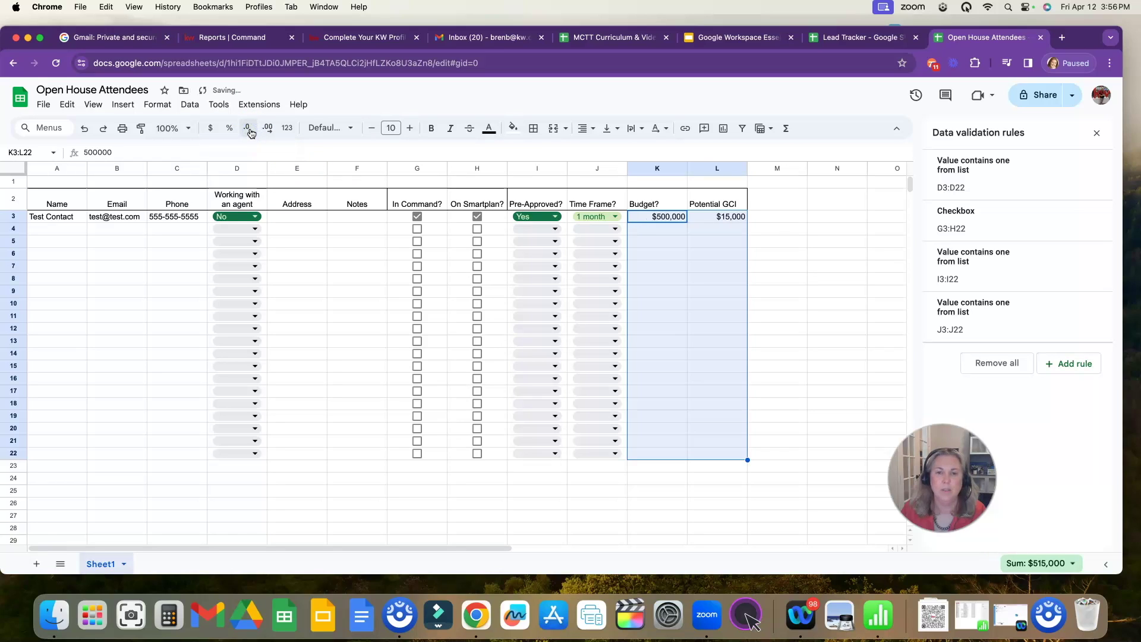
# - Fill row 4 with a test contact's name, e-mail, phone, Pre-Approved No, 6 months and $370,000 budget
pyautogui.click(74, 232)
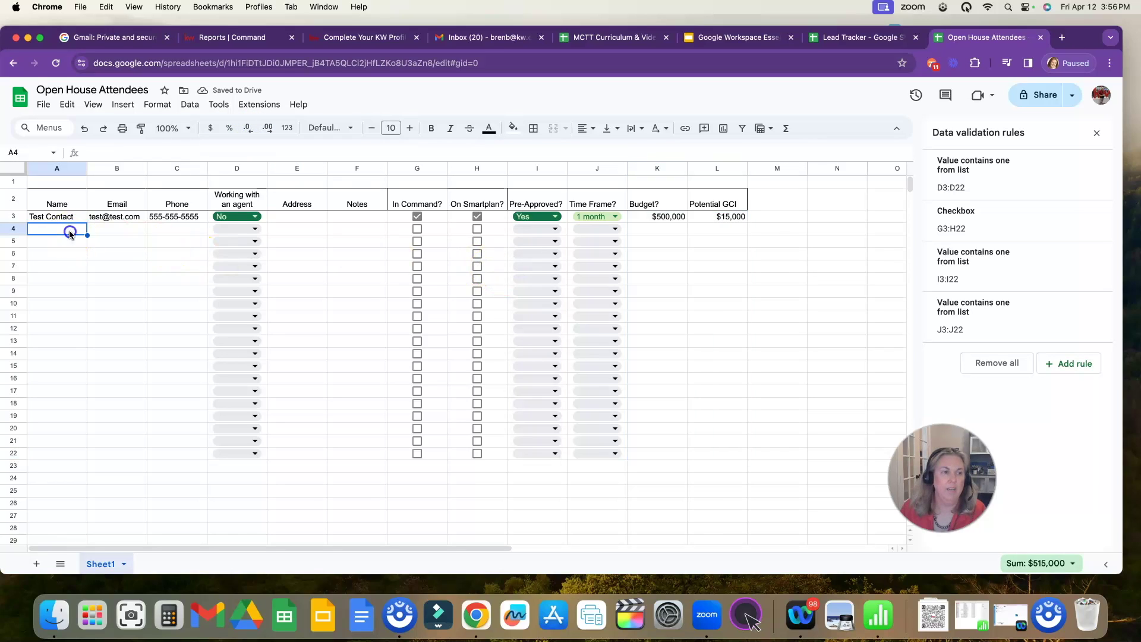
pyautogui.write('Contact Testing')
pyautogui.press('Tab')
pyautogui.write('tester@tester.com')
pyautogui.press('Tab')
pyautogui.click(417, 229)
pyautogui.click(477, 229)
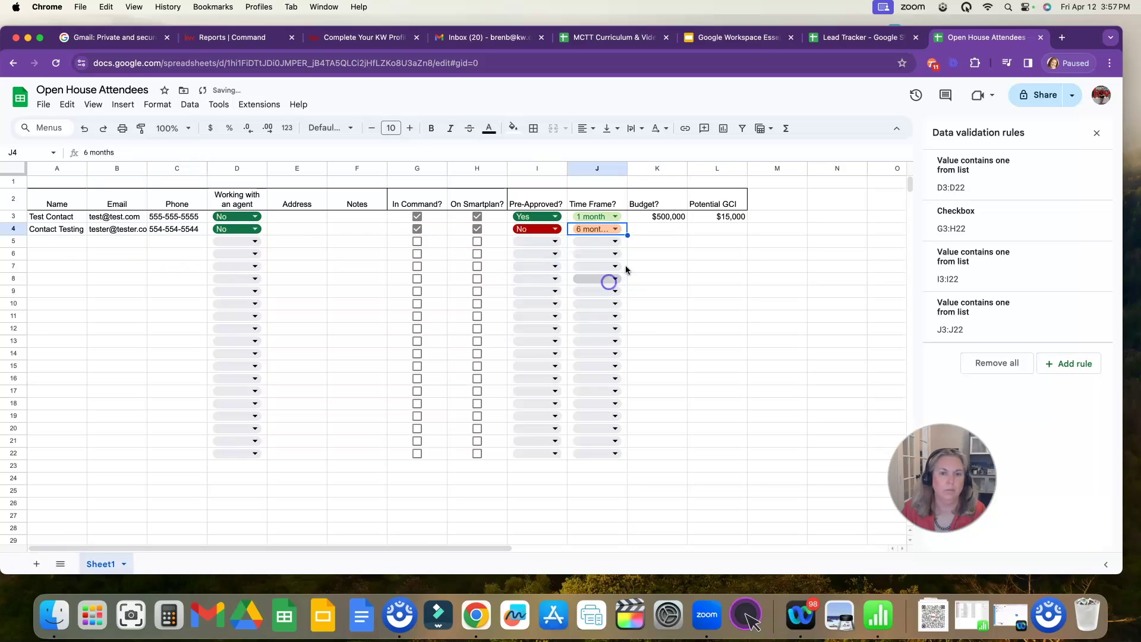
pyautogui.click(699, 230)
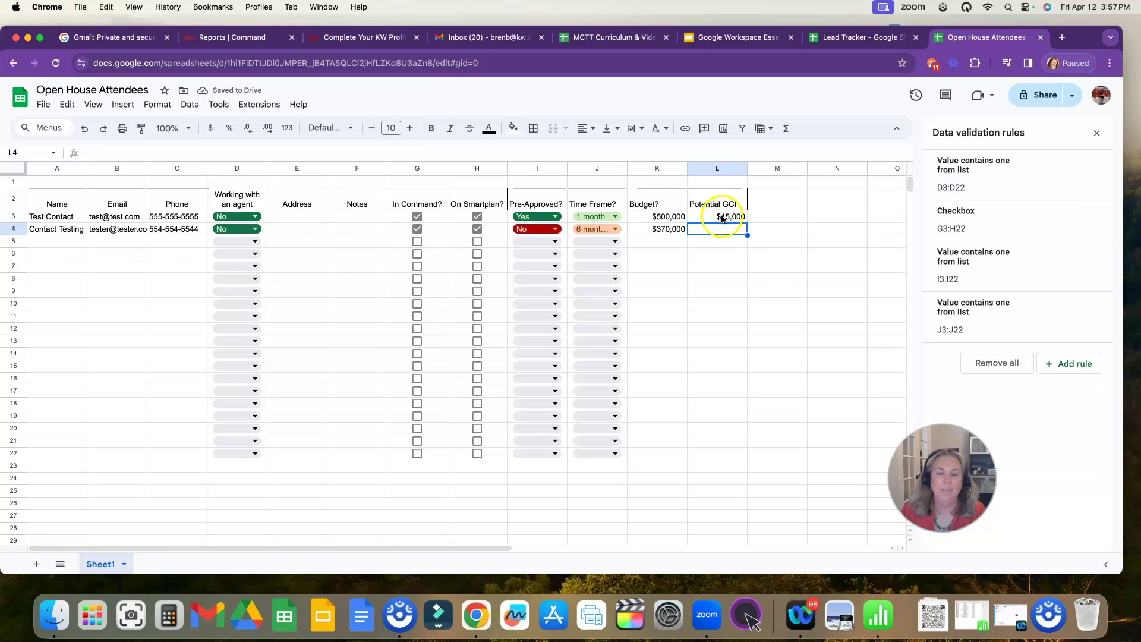
# - Copy L3's GCI formula into L4 as formula only, giving $11,100
pyautogui.click(721, 219)
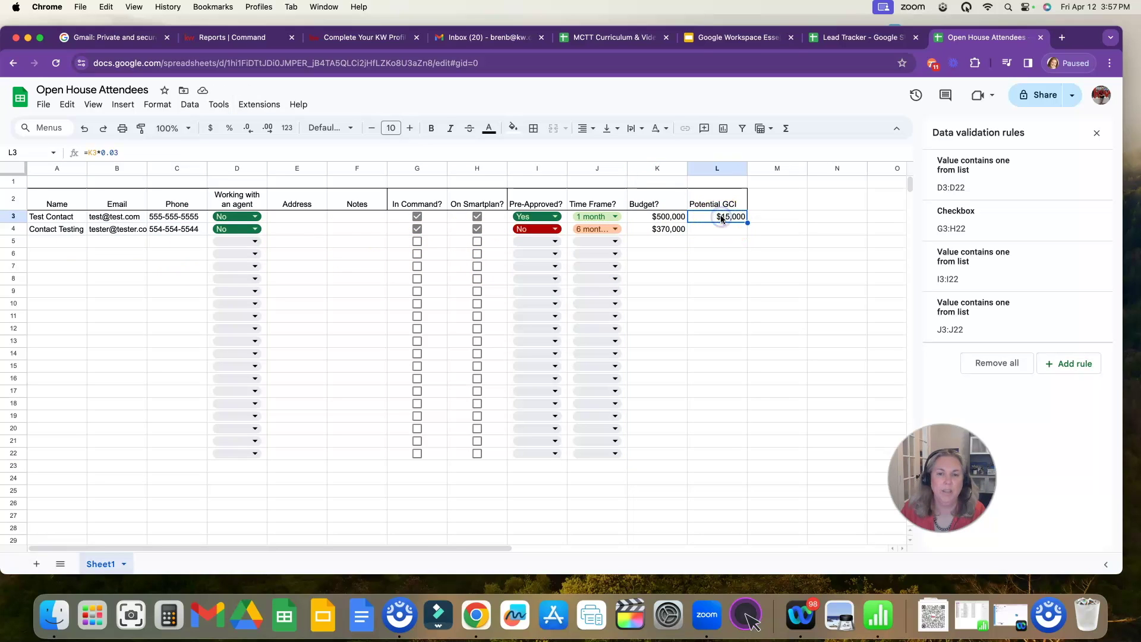
pyautogui.rightClick(722, 216)
pyautogui.click(748, 196)
pyautogui.rightClick(715, 229)
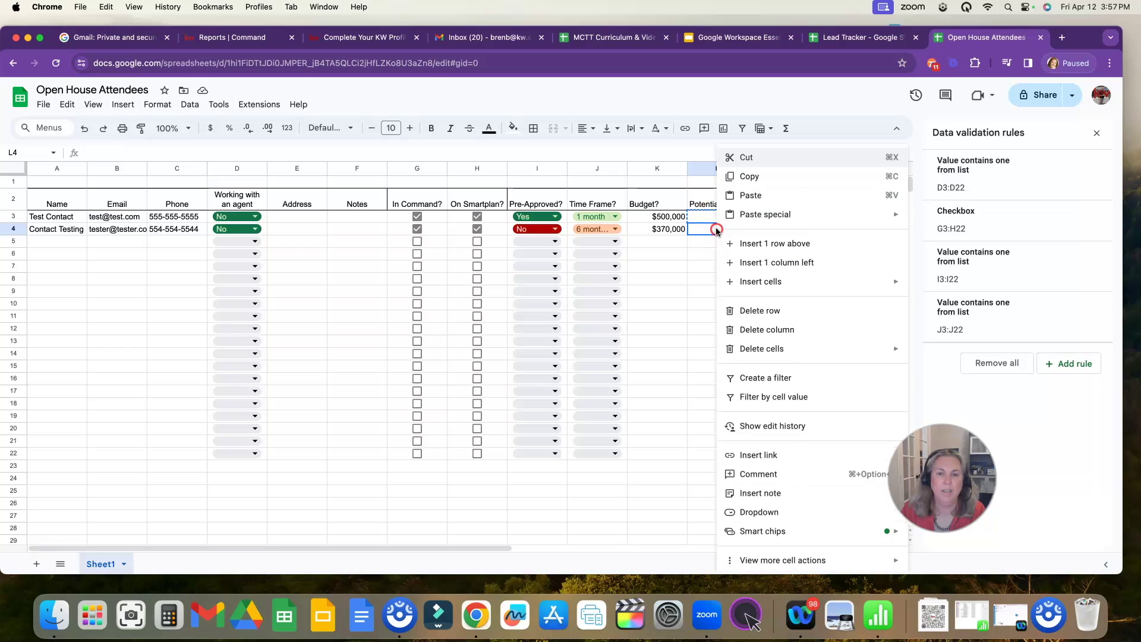
pyautogui.moveTo(889, 224)
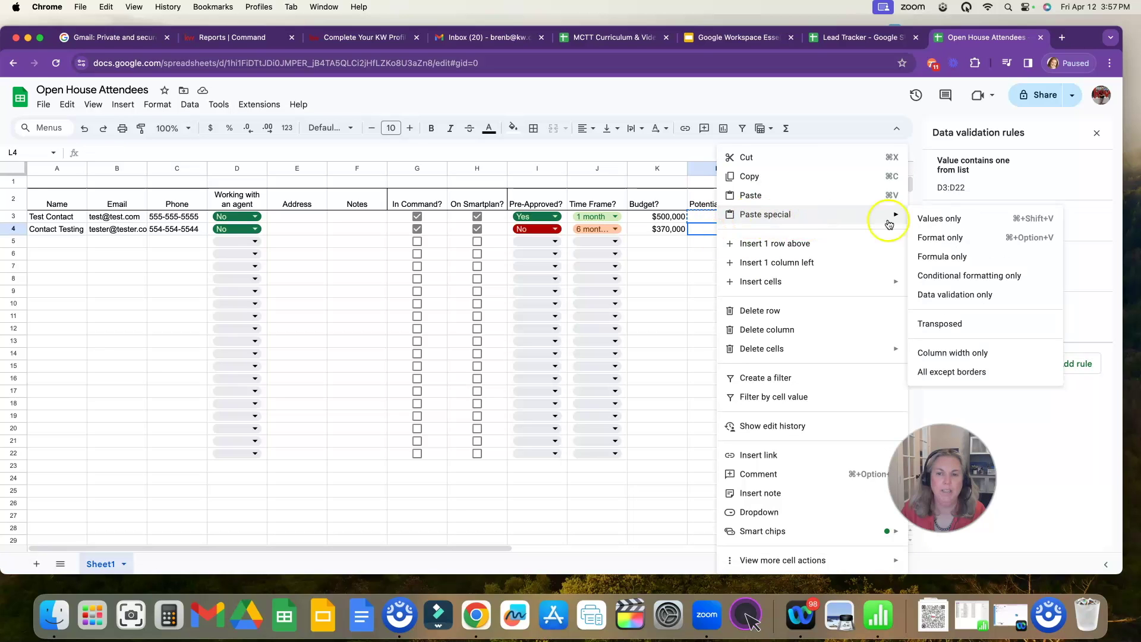
pyautogui.click(944, 256)
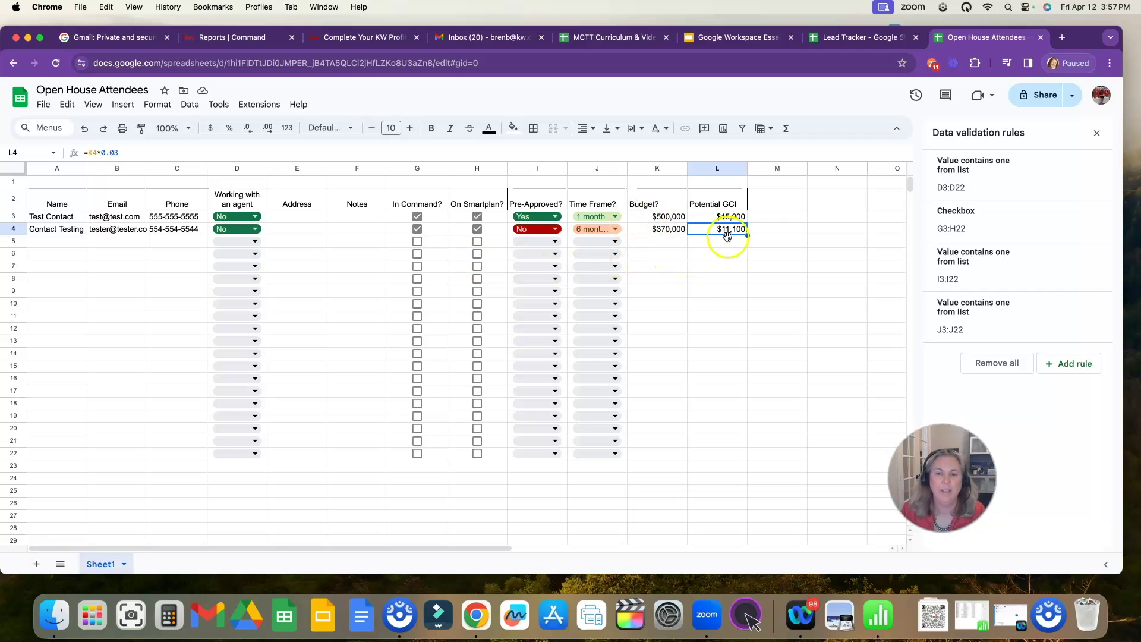
# - Label J25 'Totals' and J26 'Volume', cancelling the stray entry in J27
pyautogui.click(586, 491)
pyautogui.write('T')
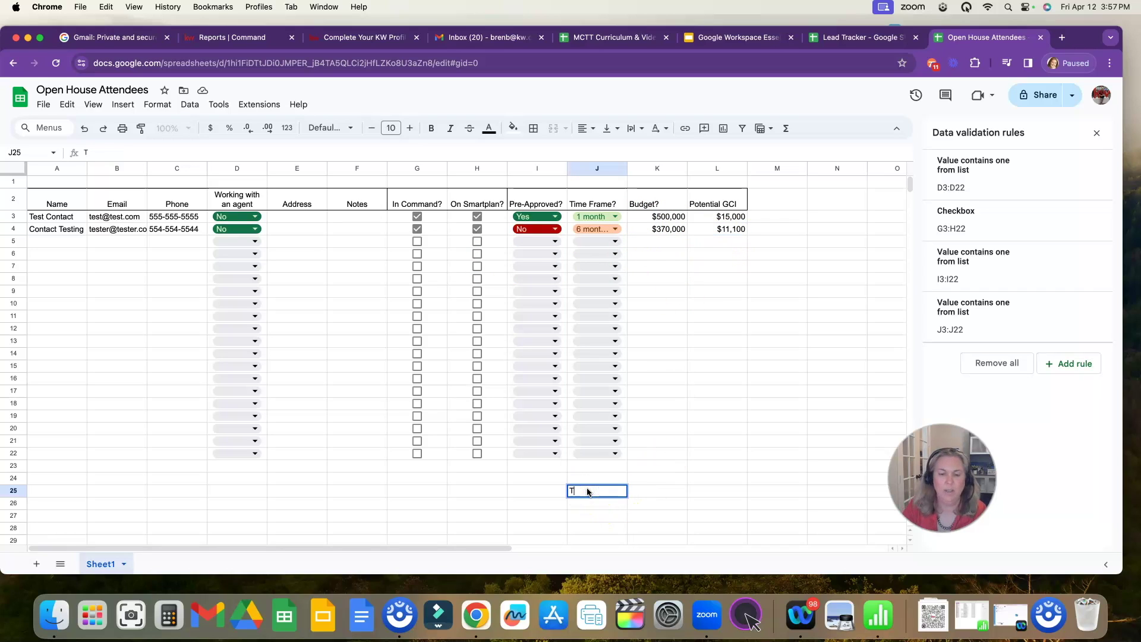
pyautogui.write('otals')
pyautogui.press('Tab')
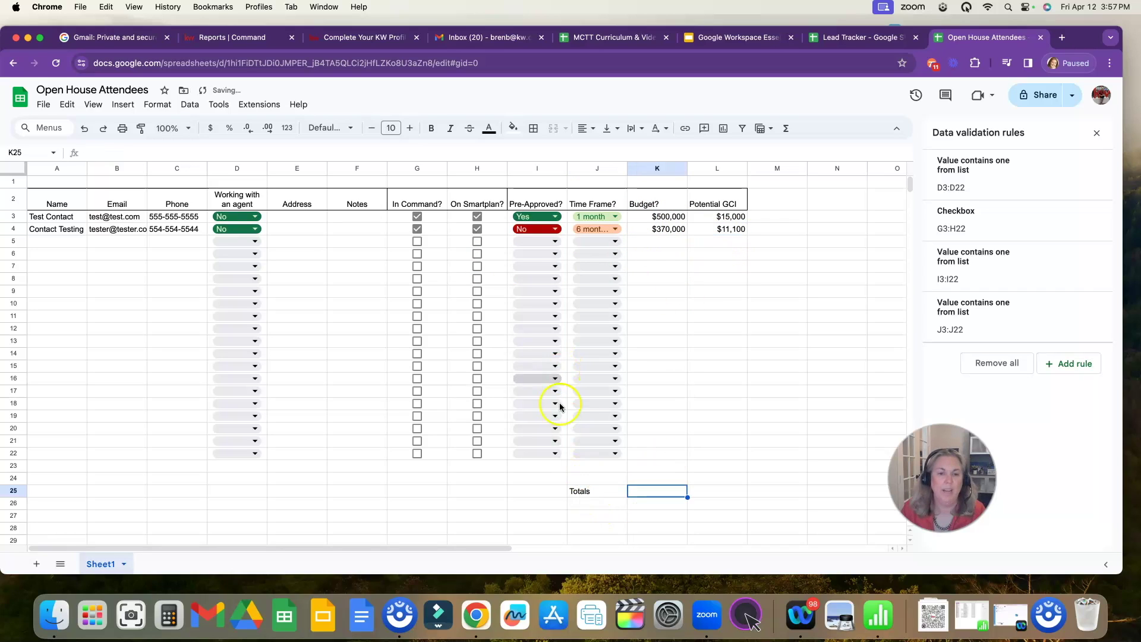
pyautogui.click(593, 504)
pyautogui.write('Volume')
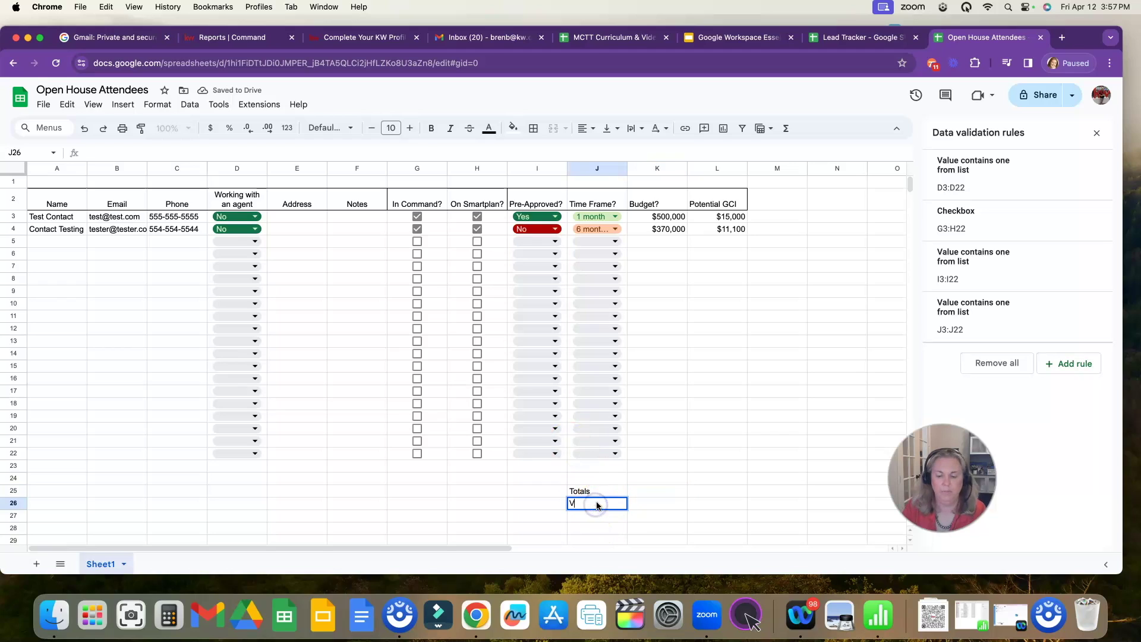
pyautogui.press('Return')
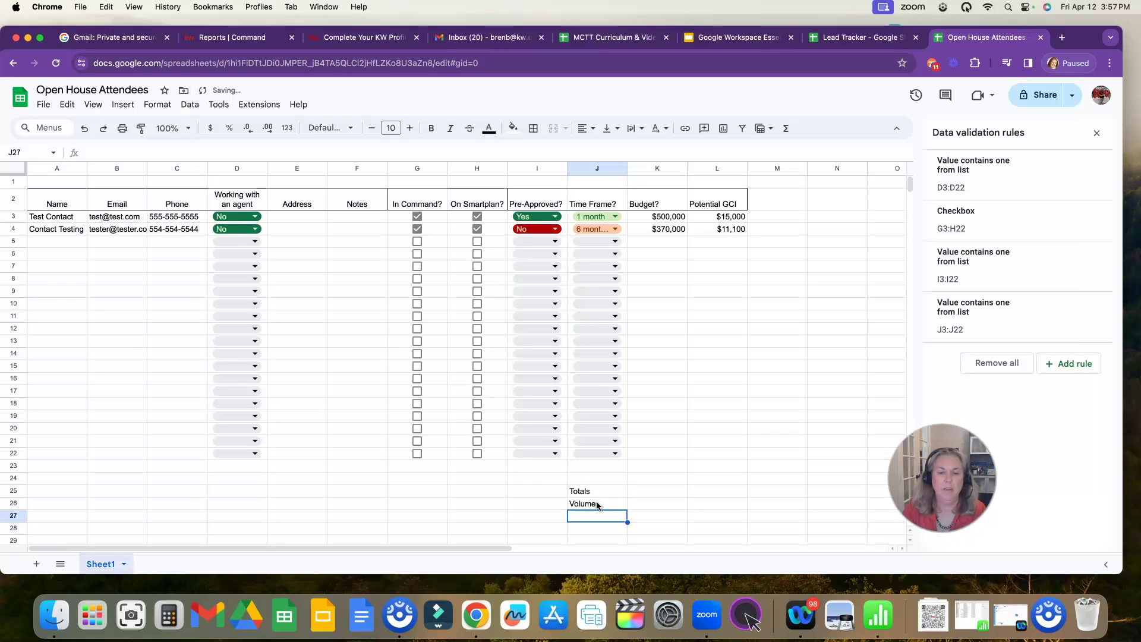
pyautogui.write('GCI')
pyautogui.press('Escape')
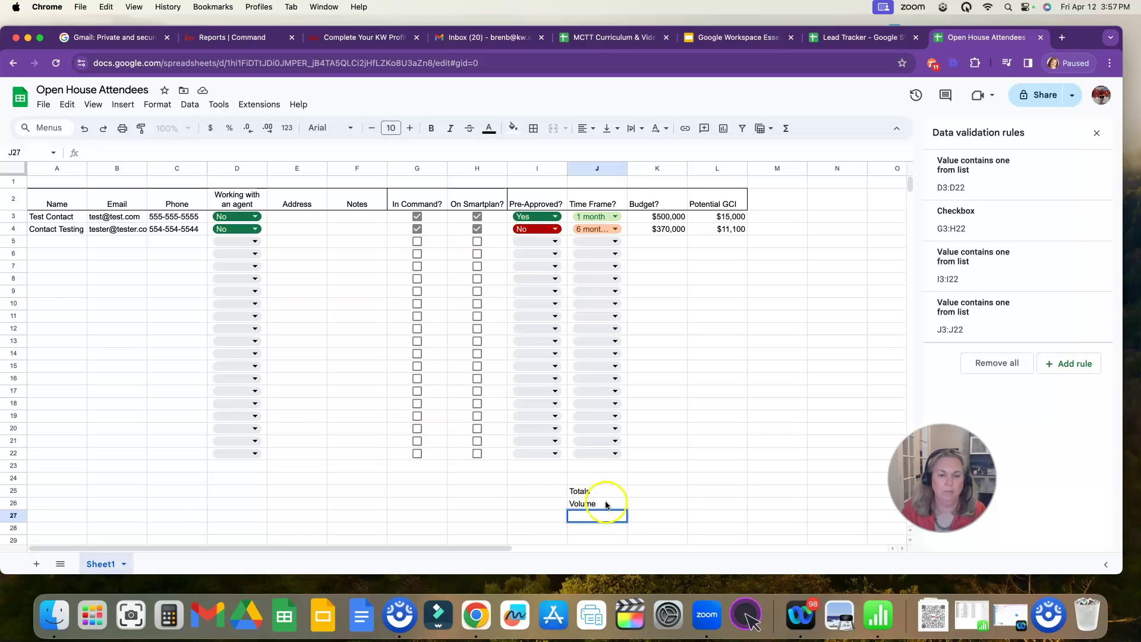
pyautogui.click(658, 504)
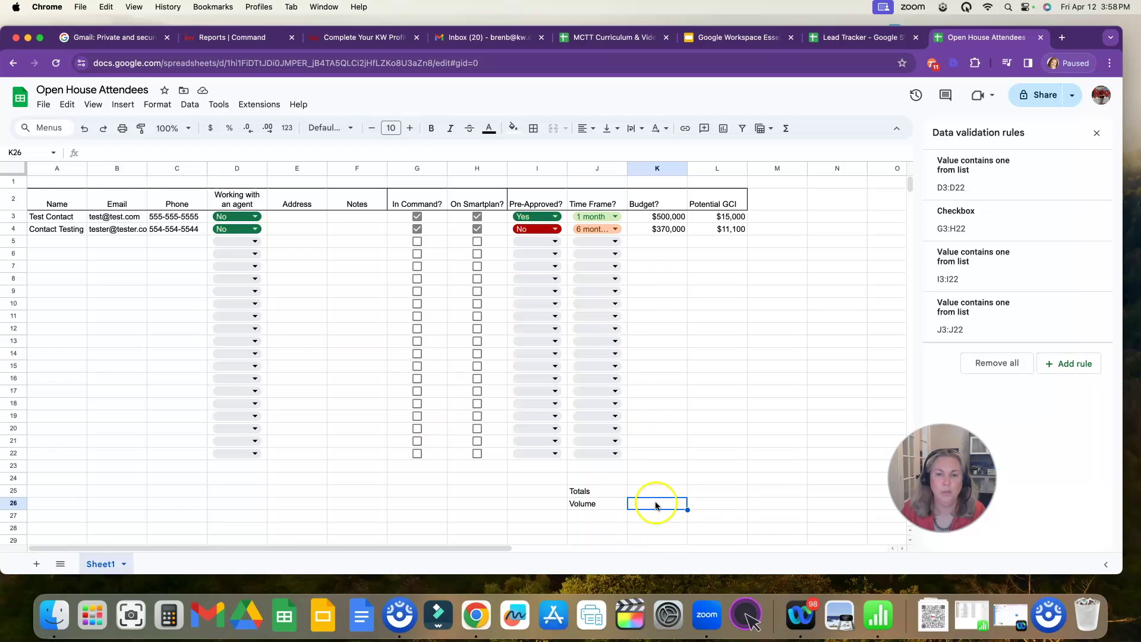
# - Total the Budget column K3:K22 in K26 with SUM, giving $870,000
pyautogui.click(786, 128)
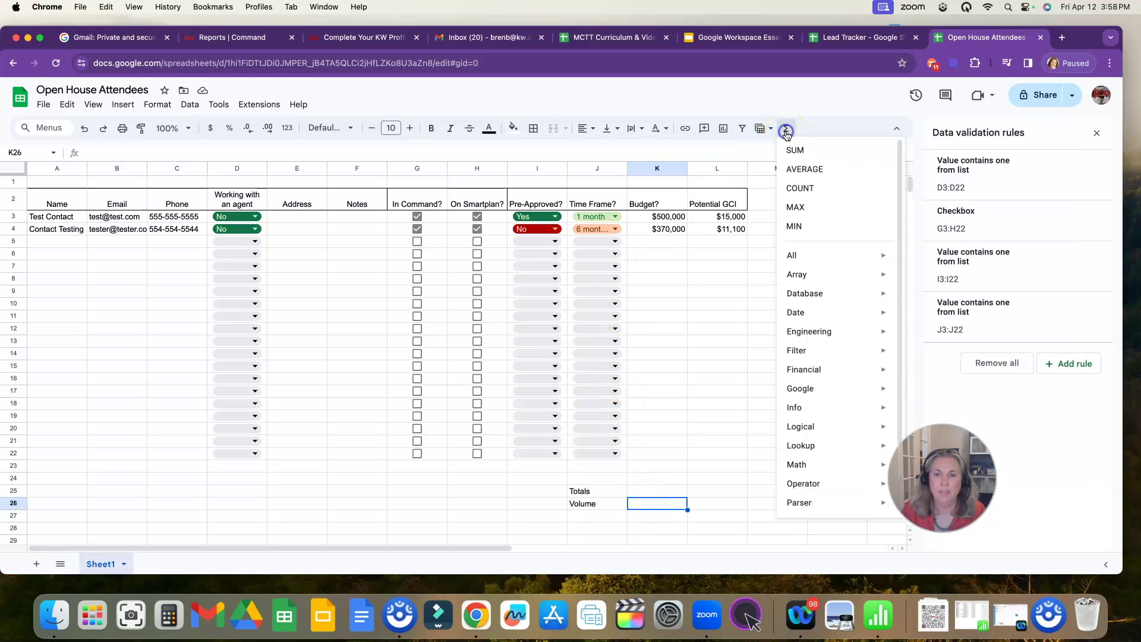
pyautogui.click(792, 148)
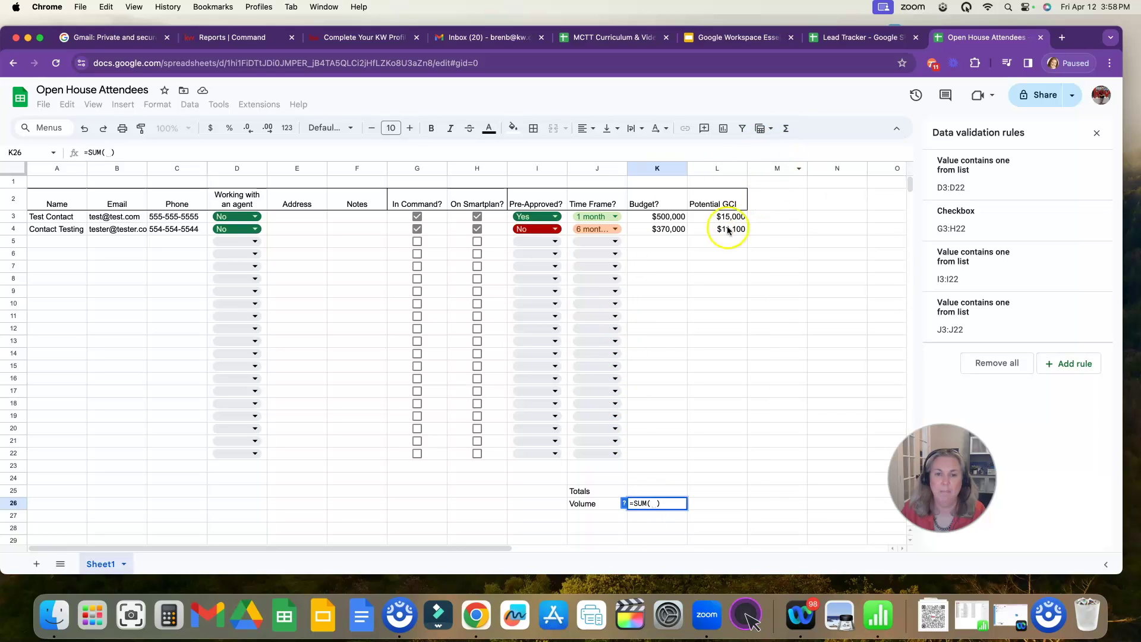
pyautogui.moveTo(644, 219); pyautogui.dragTo(659, 447)
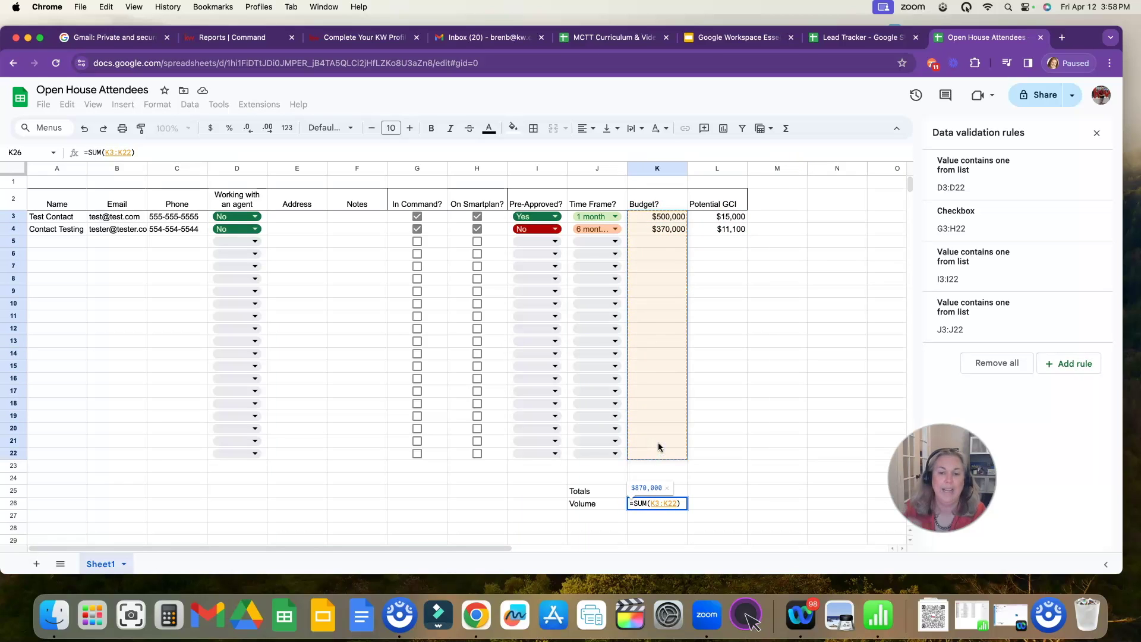
pyautogui.press('Return')
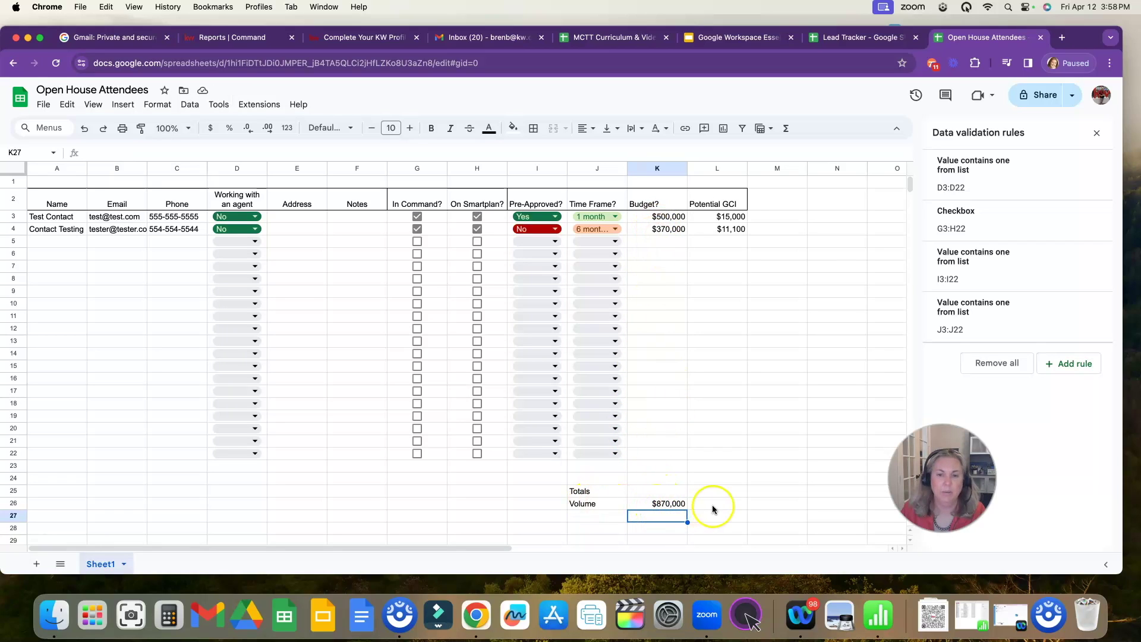
# - Label M26 'GCI', sum L3:L22 into L26 ($26,100), then switch to Lead Tracker
pyautogui.click(779, 503)
pyautogui.write('GCI')
pyautogui.press('Return')
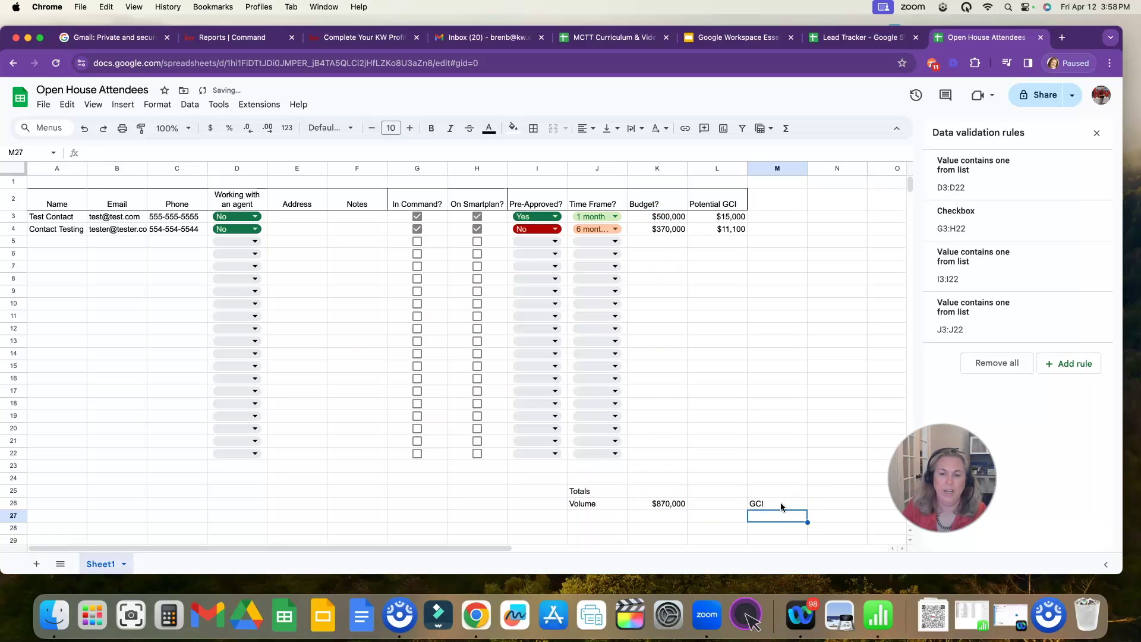
pyautogui.click(730, 504)
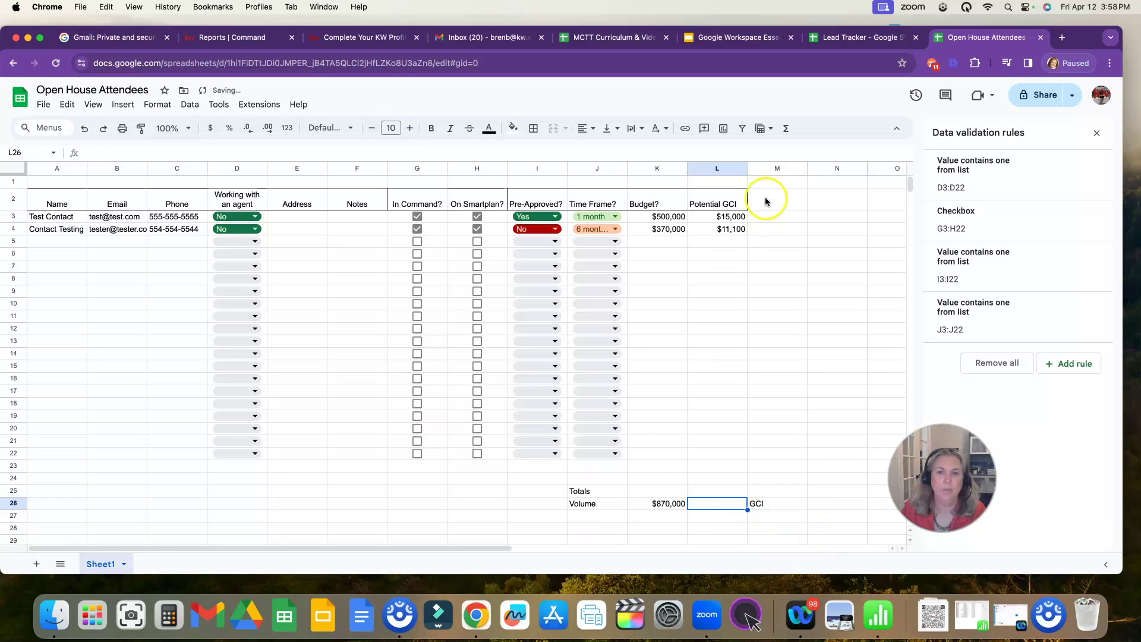
pyautogui.click(785, 137)
pyautogui.click(796, 145)
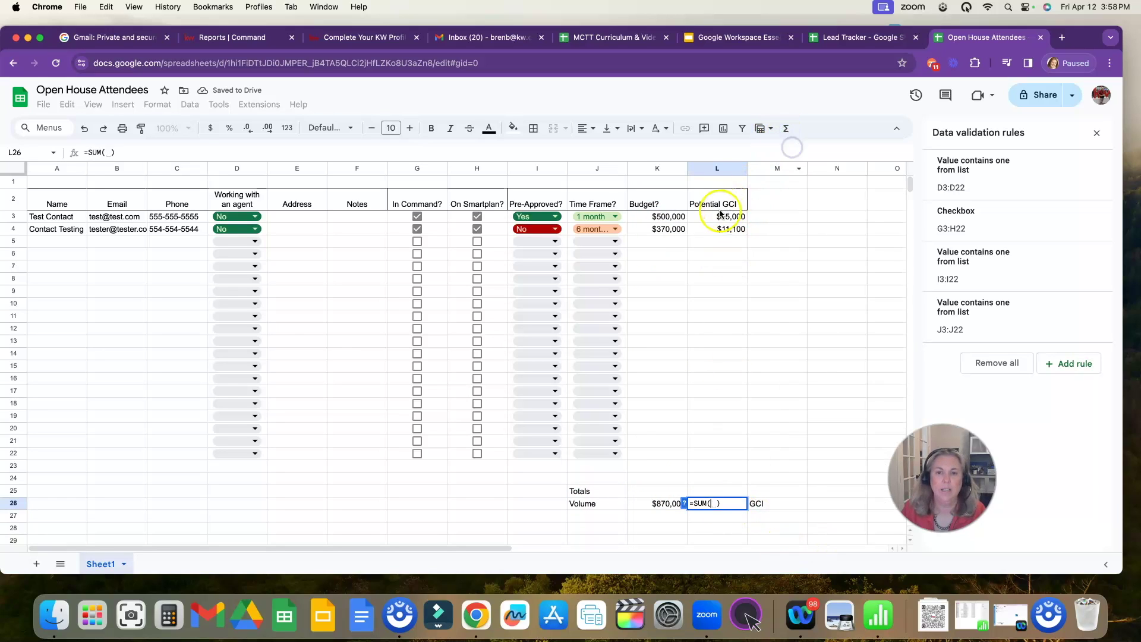
pyautogui.moveTo(709, 217); pyautogui.dragTo(722, 453)
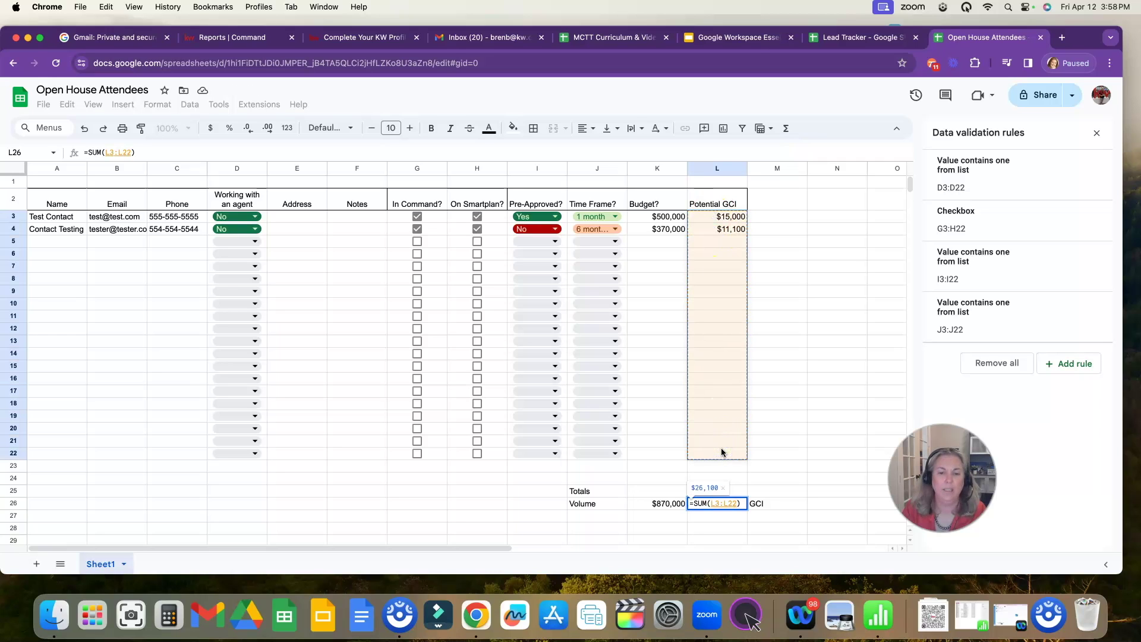
pyautogui.press('Return')
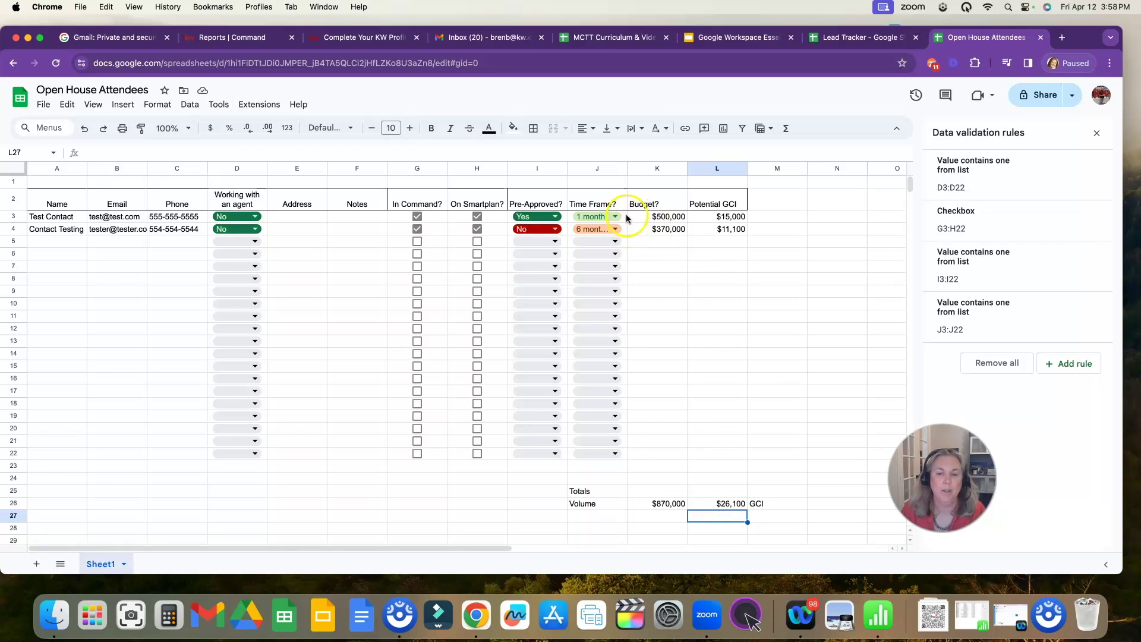
pyautogui.click(841, 37)
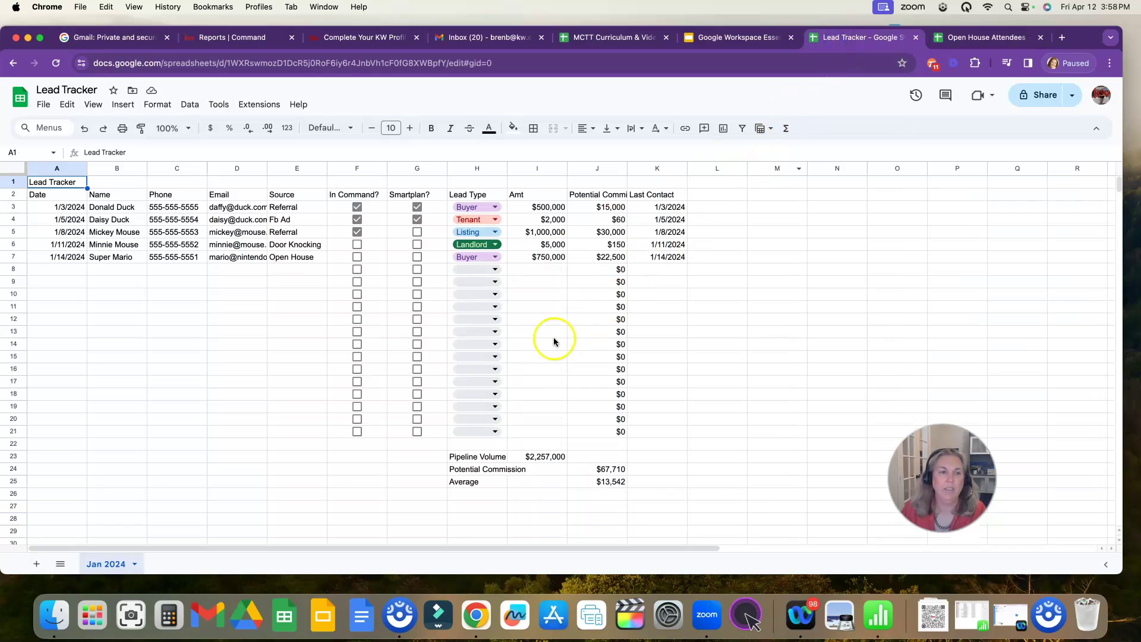